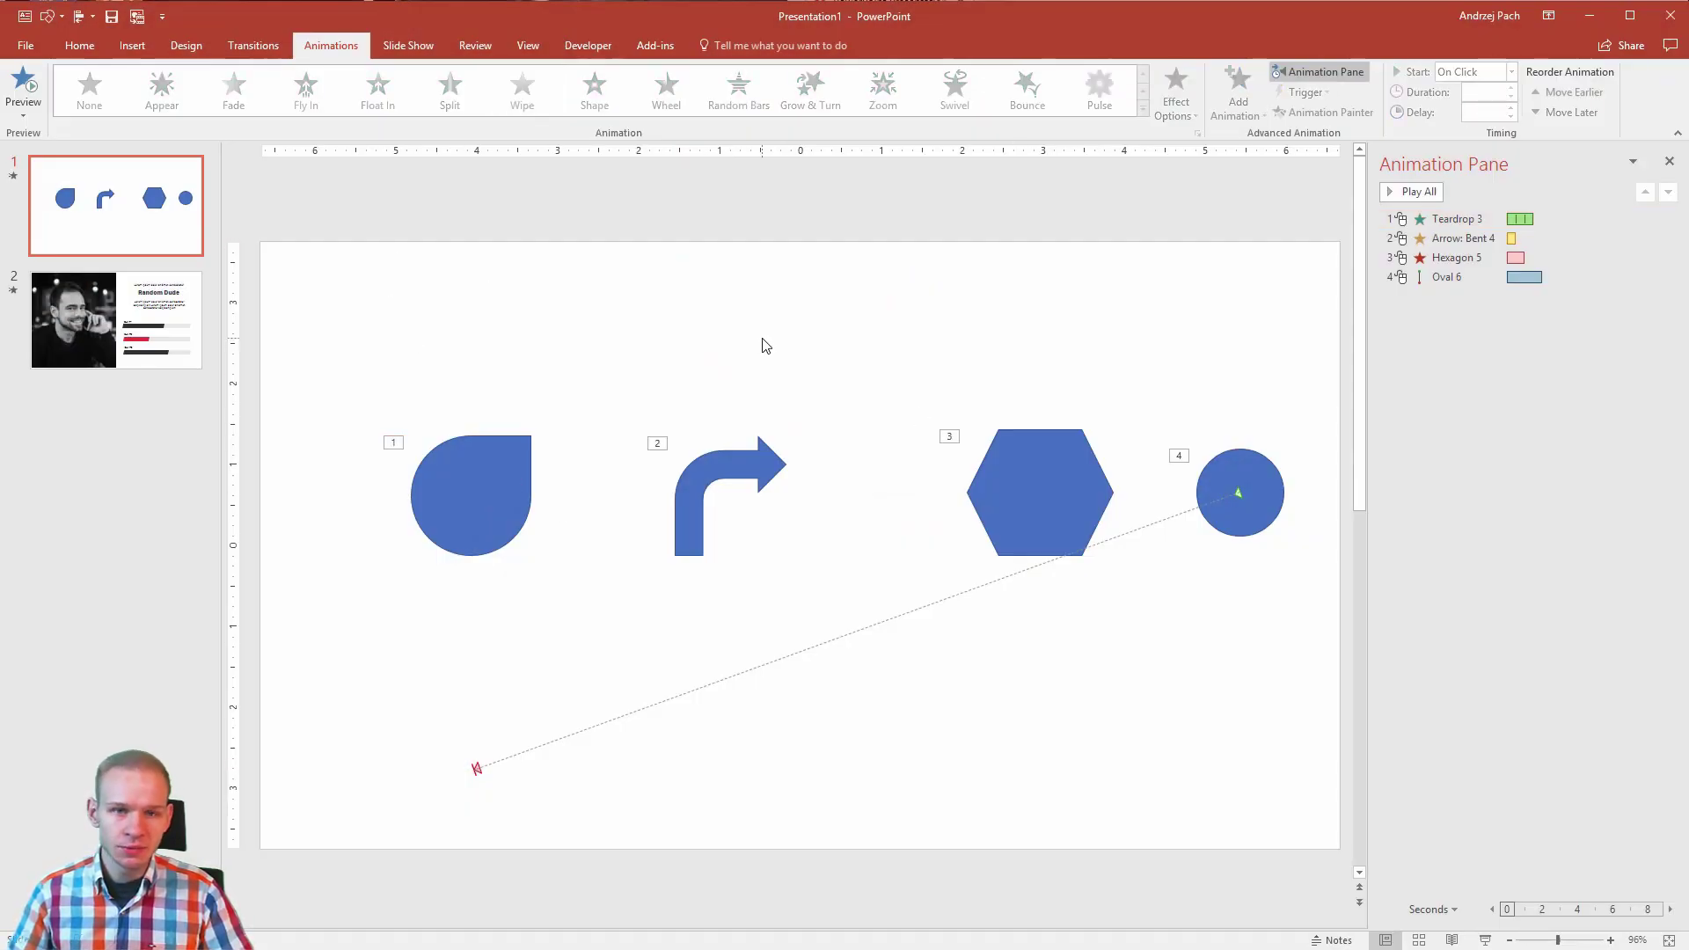
Draw a two-line text box above the row of shapes, then select the teardrop's Fade animation
click(490, 481)
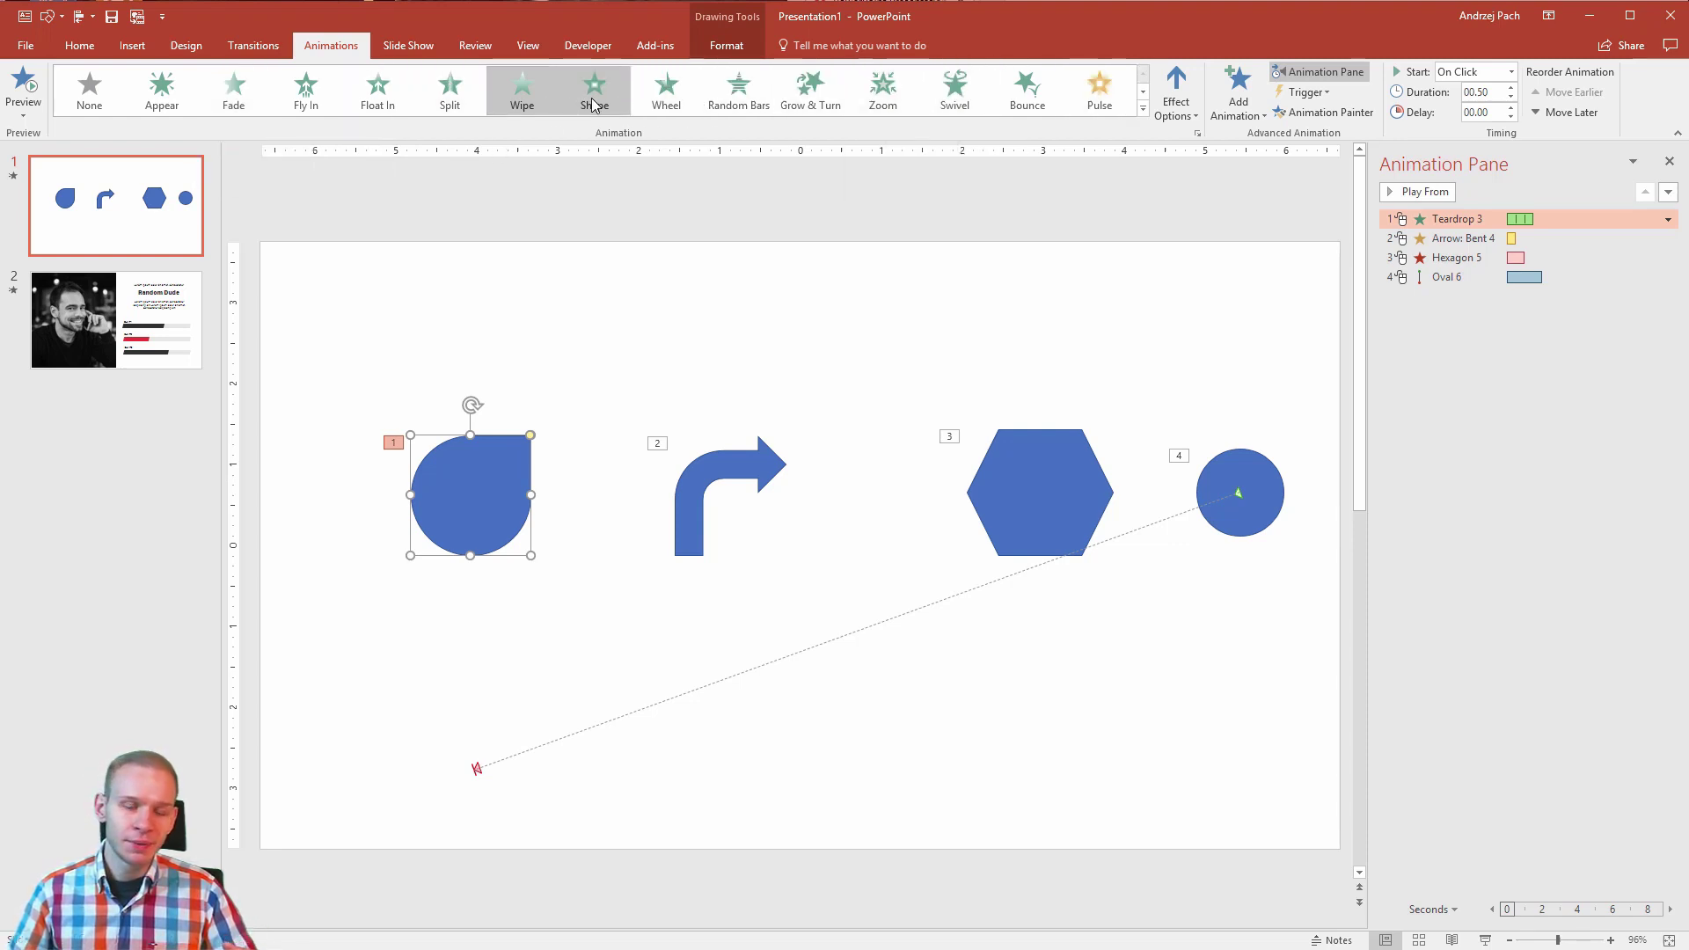
click(517, 256)
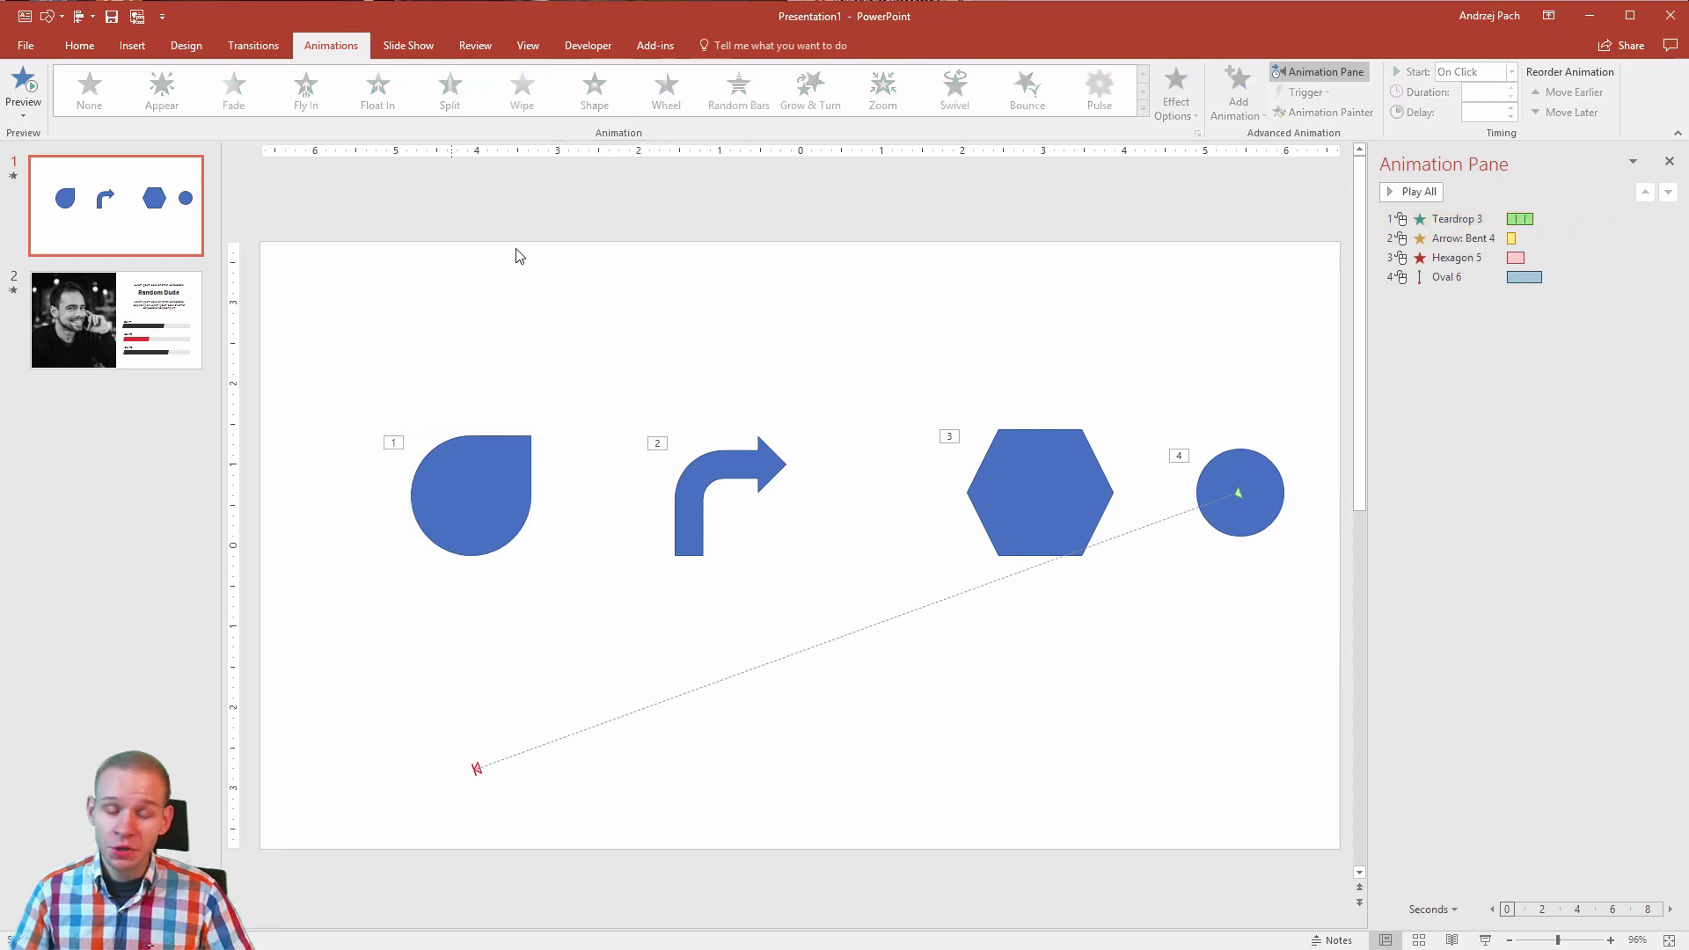
click(133, 45)
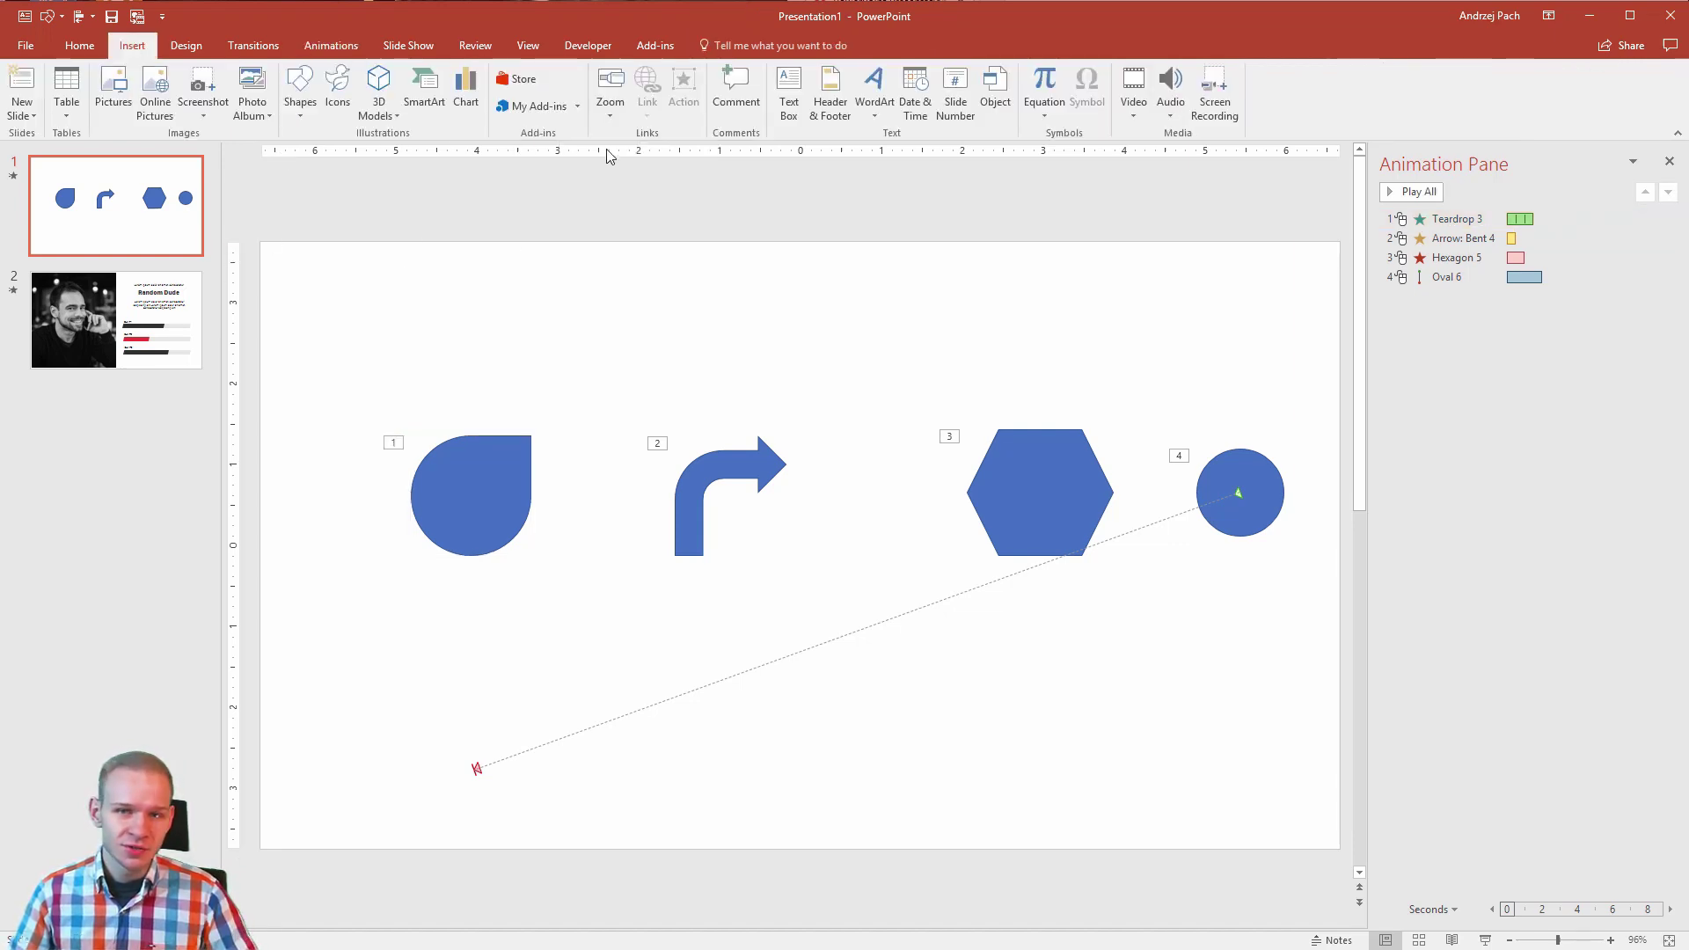
click(788, 93)
drag(483, 250, 1113, 365)
text(asd)
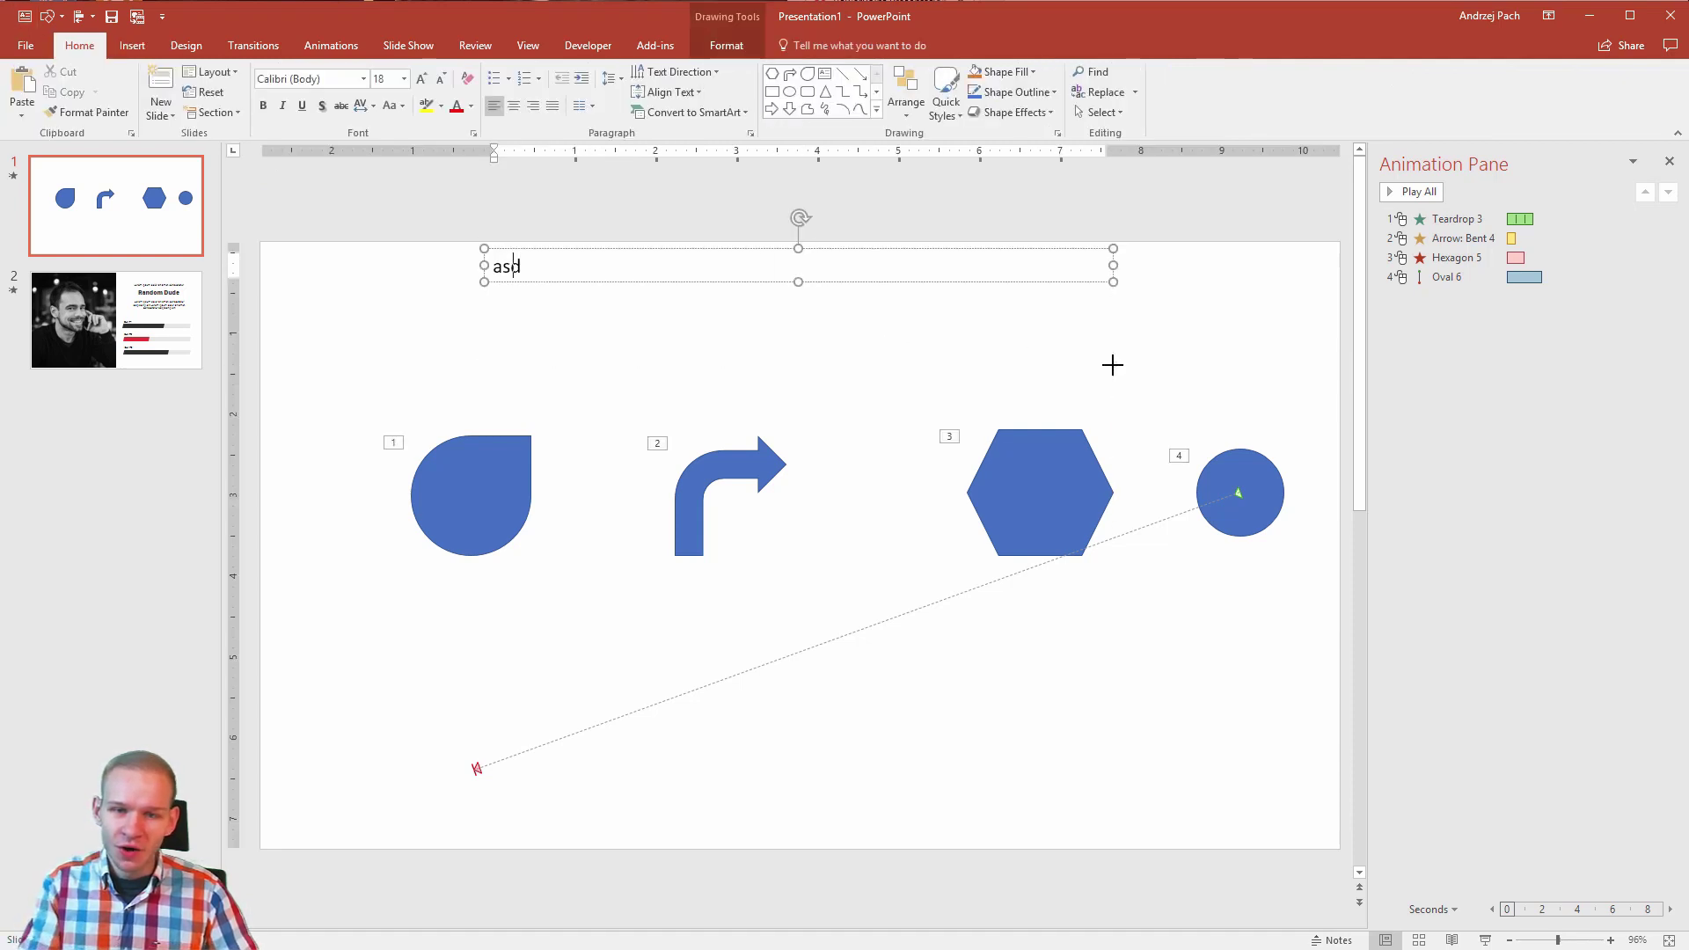
text(Asdoljsadosadaksjddsajksadjkdsajkdsajadsjksadjk;asd)
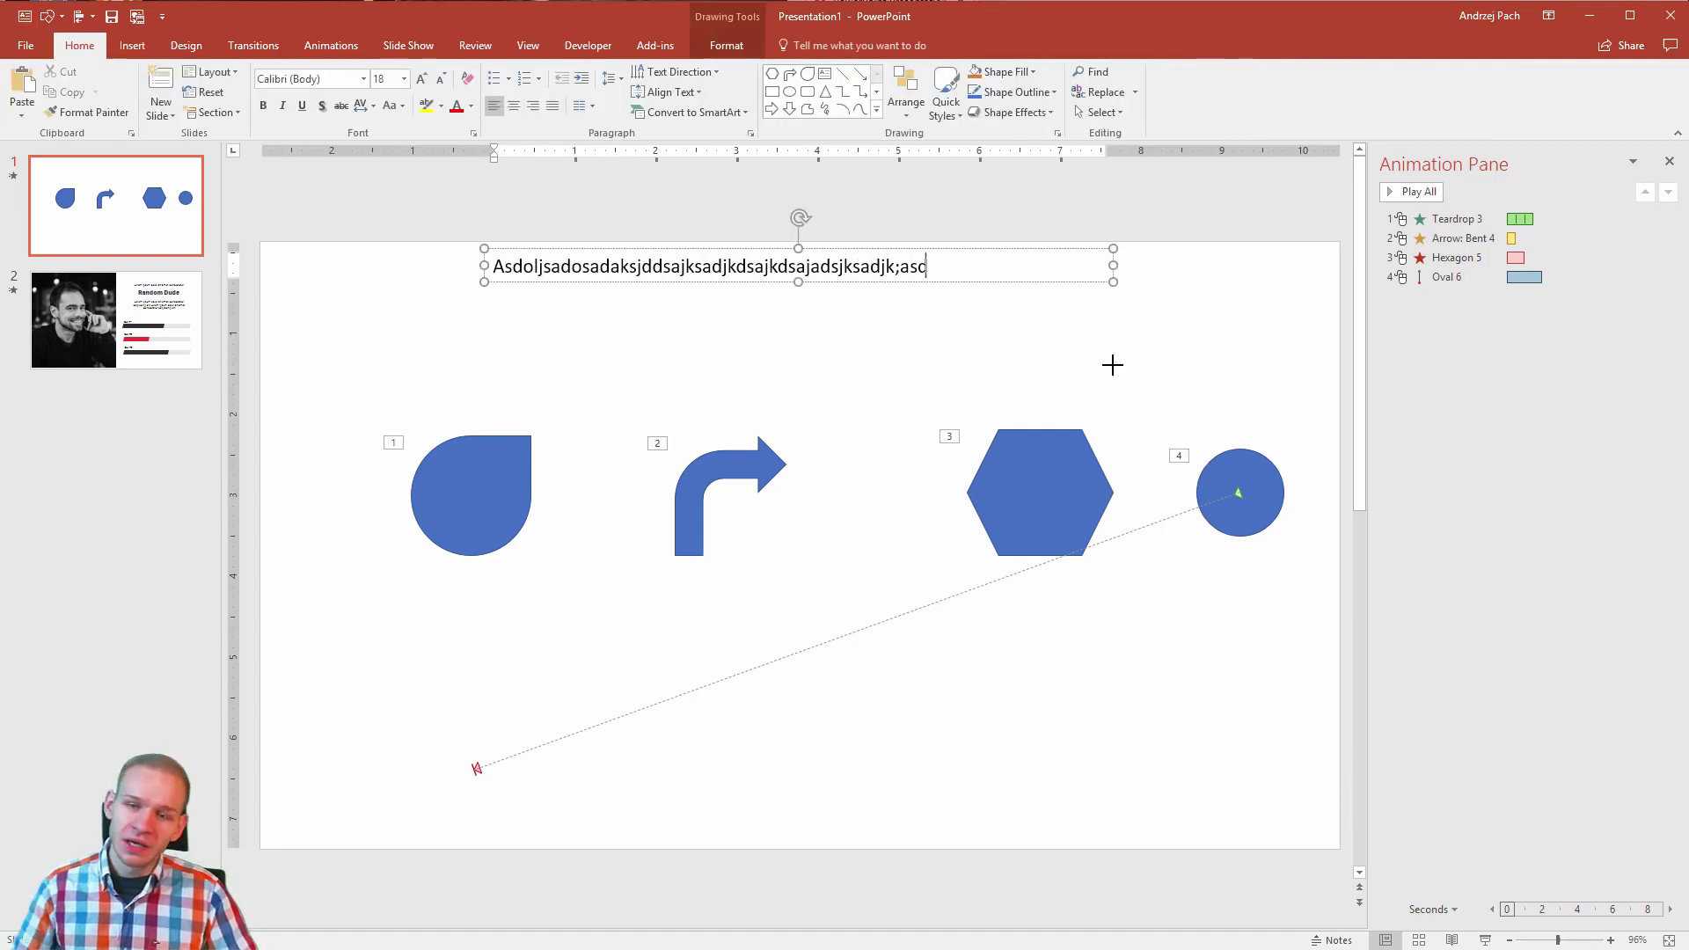
text(asdasdjkajksl;)
text(df)
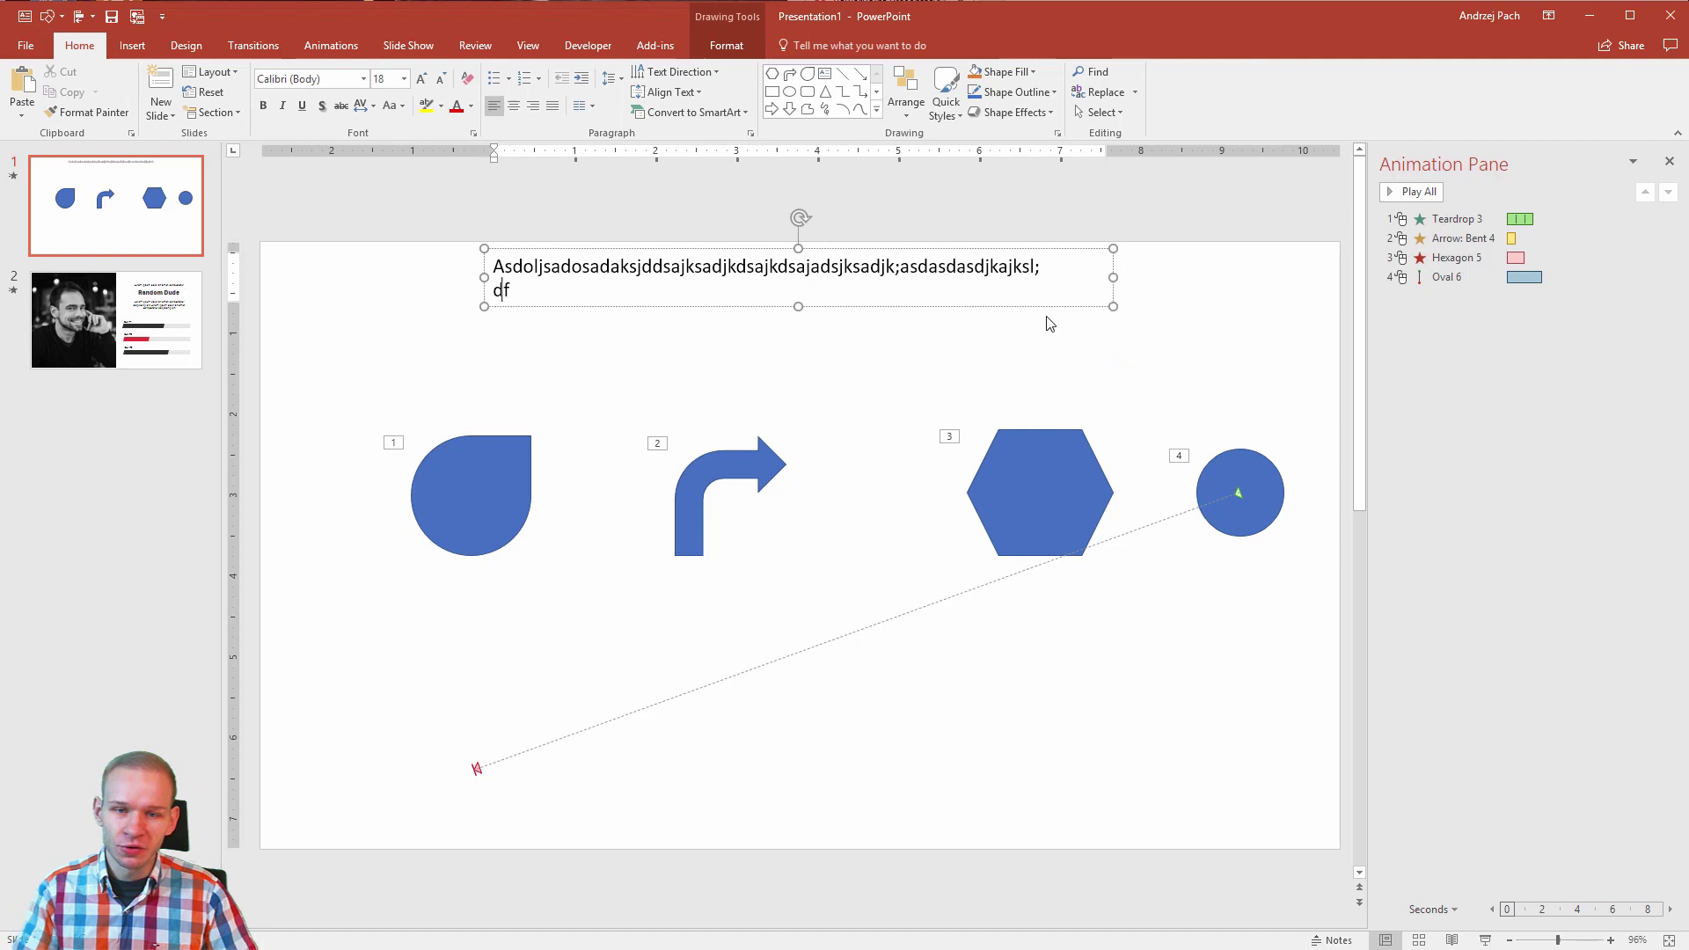
text(sdsfdfdsds dsdsfdfdsfdsf dfs)
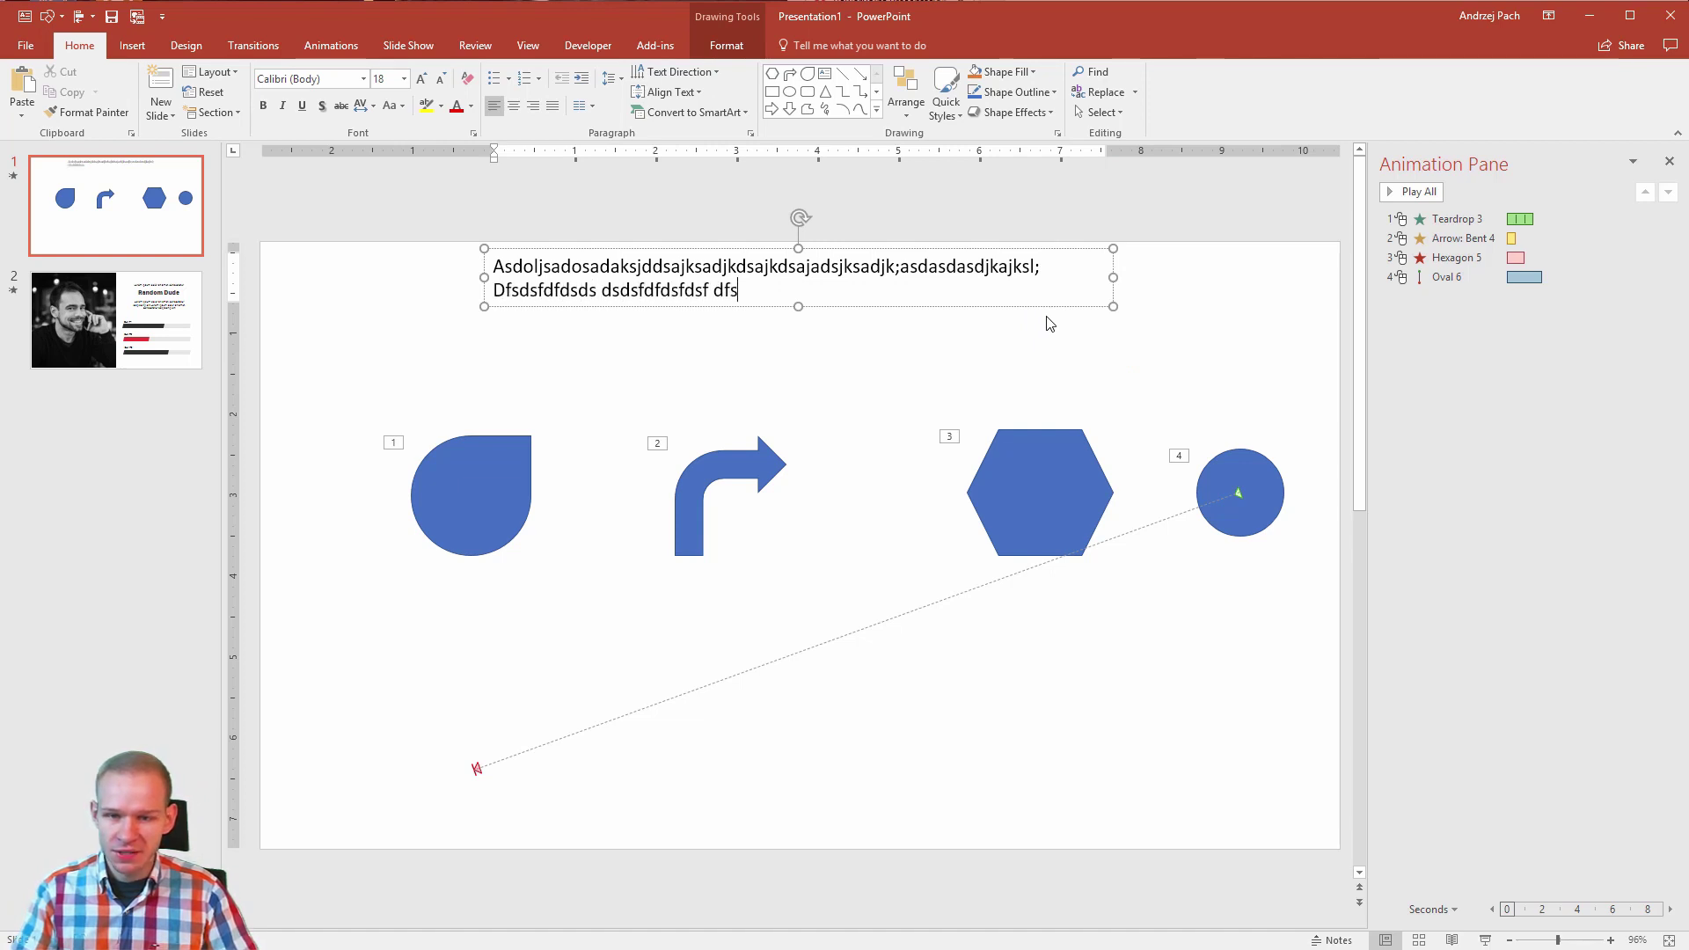
text(sddsfdsfsfdfdf)
mouse_move(935, 307)
mouse_down()
mouse_move(925, 357)
mouse_move(946, 408)
mouse_up()
click(331, 45)
click(463, 484)
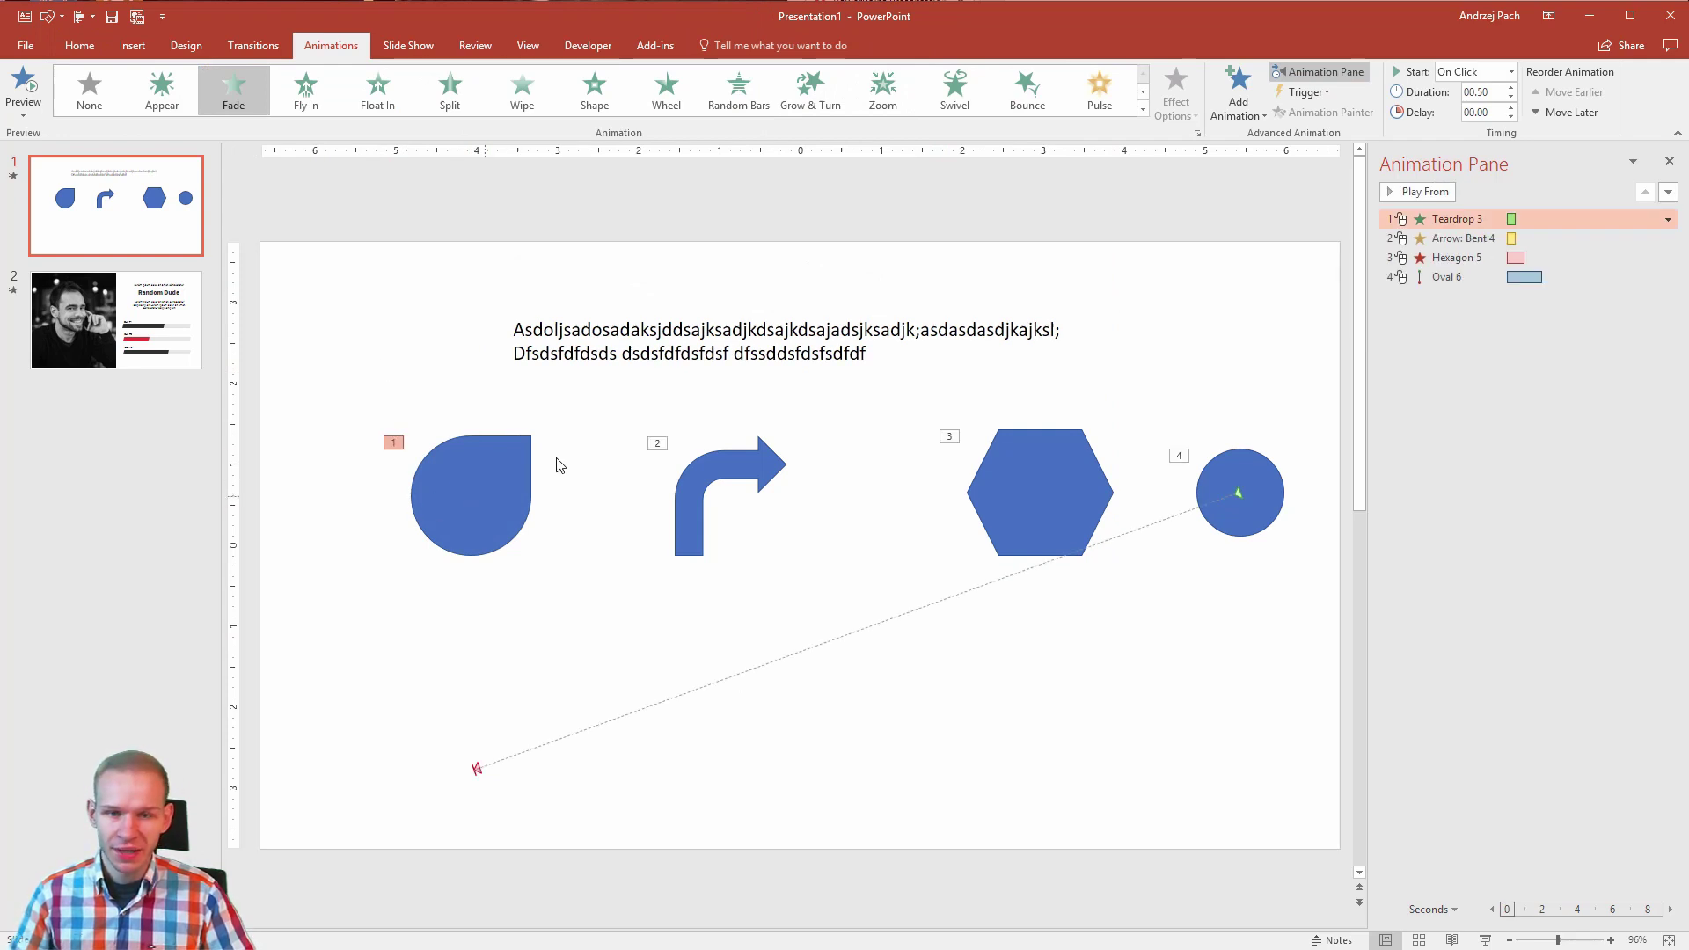
Apply Fade to the two-line text box and move it to the top of the Animation Pane
click(652, 324)
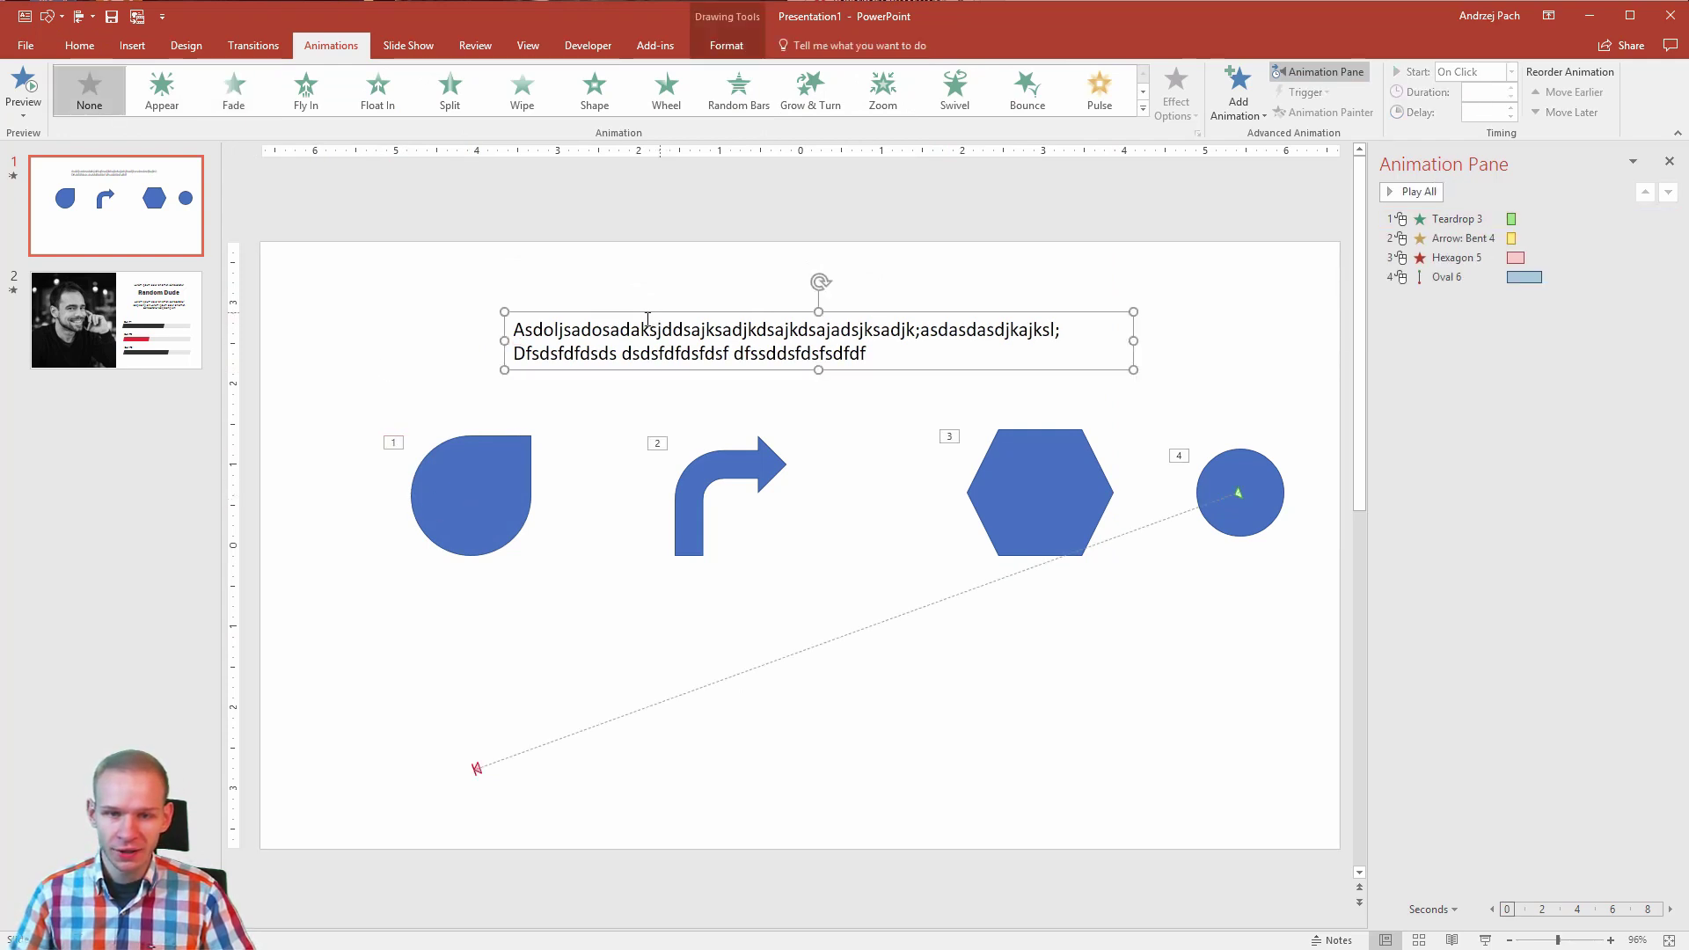
double_click(653, 326)
drag(654, 326, 713, 350)
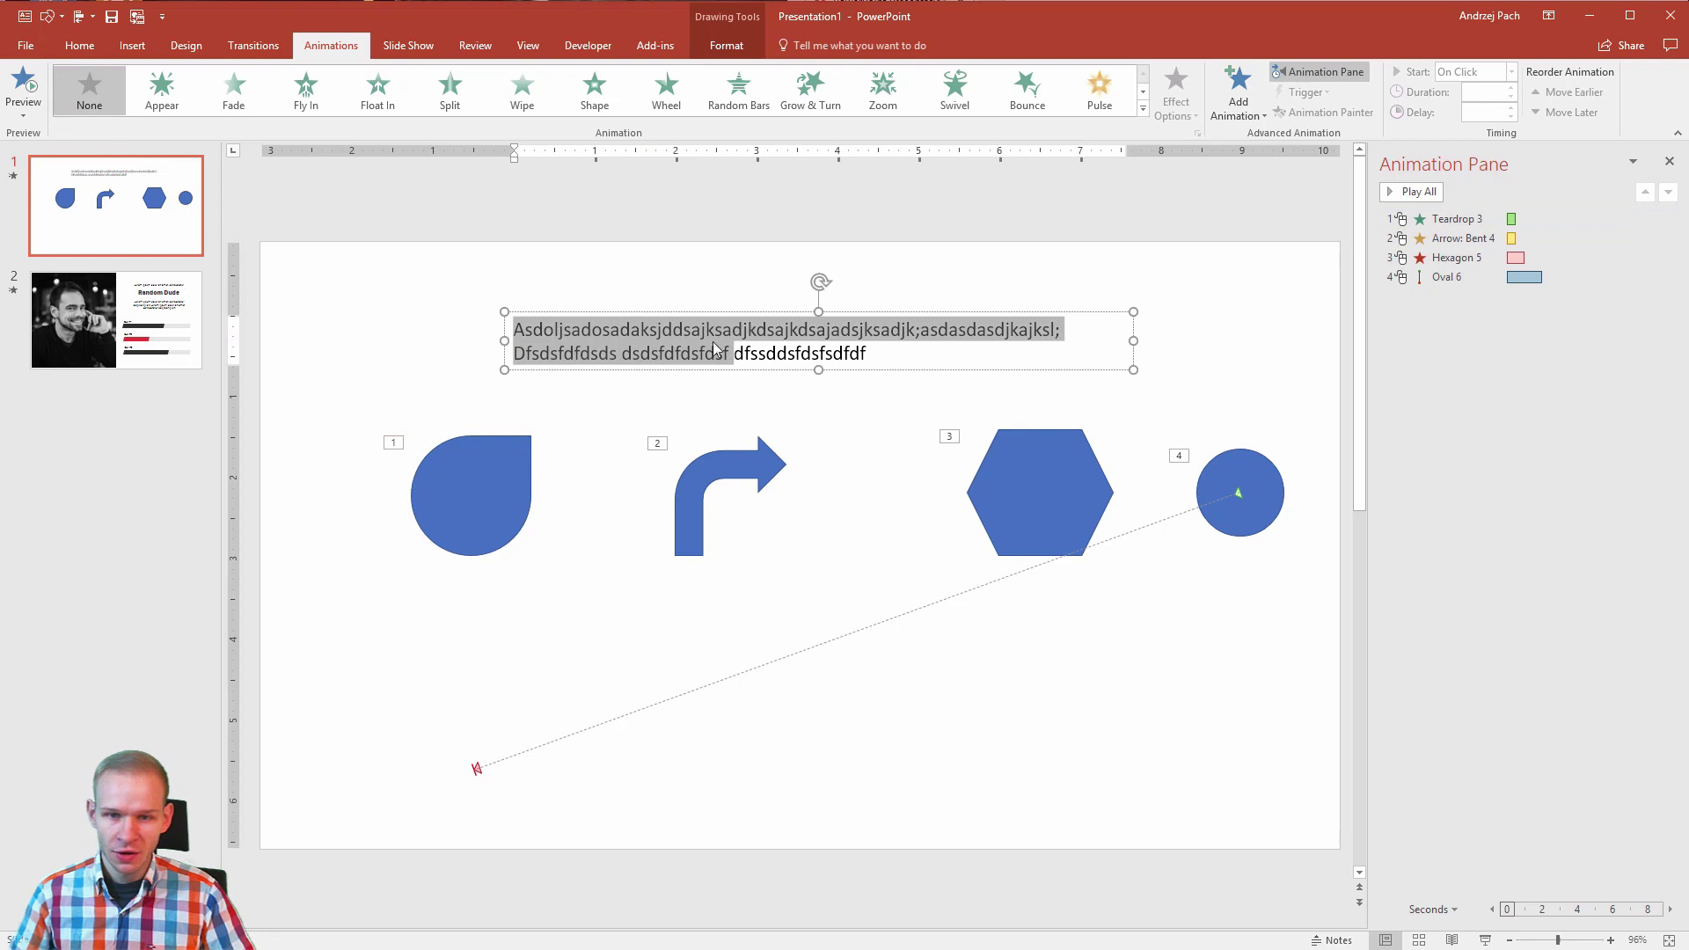
click(672, 311)
click(232, 92)
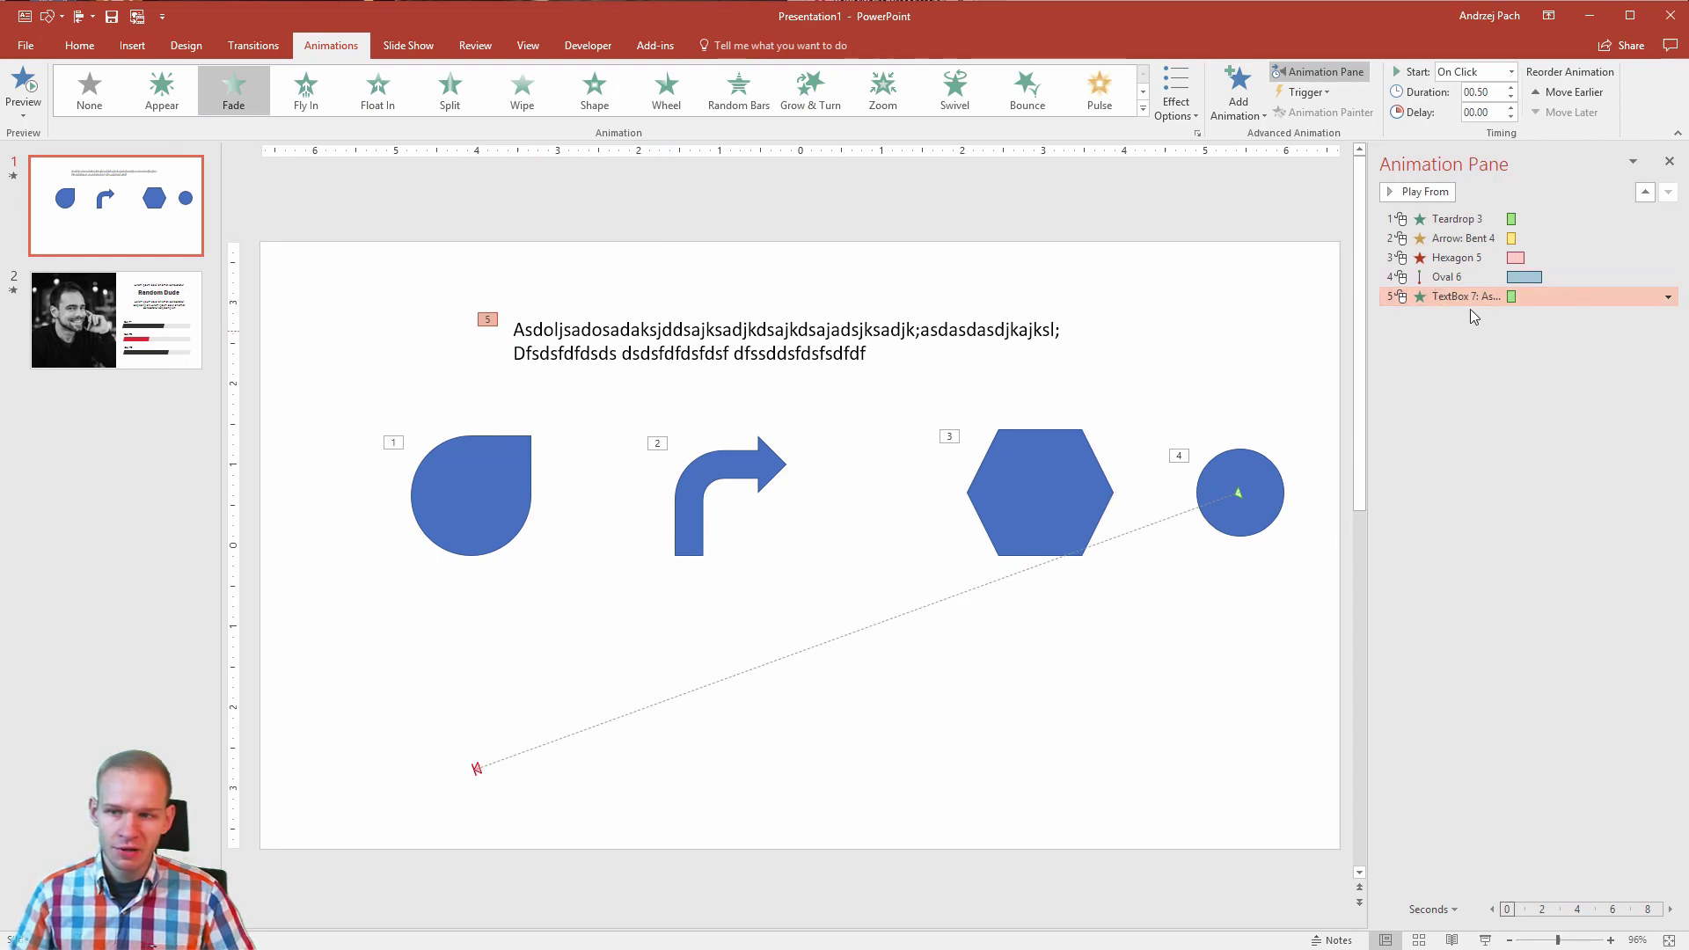
drag(1426, 299, 1494, 227)
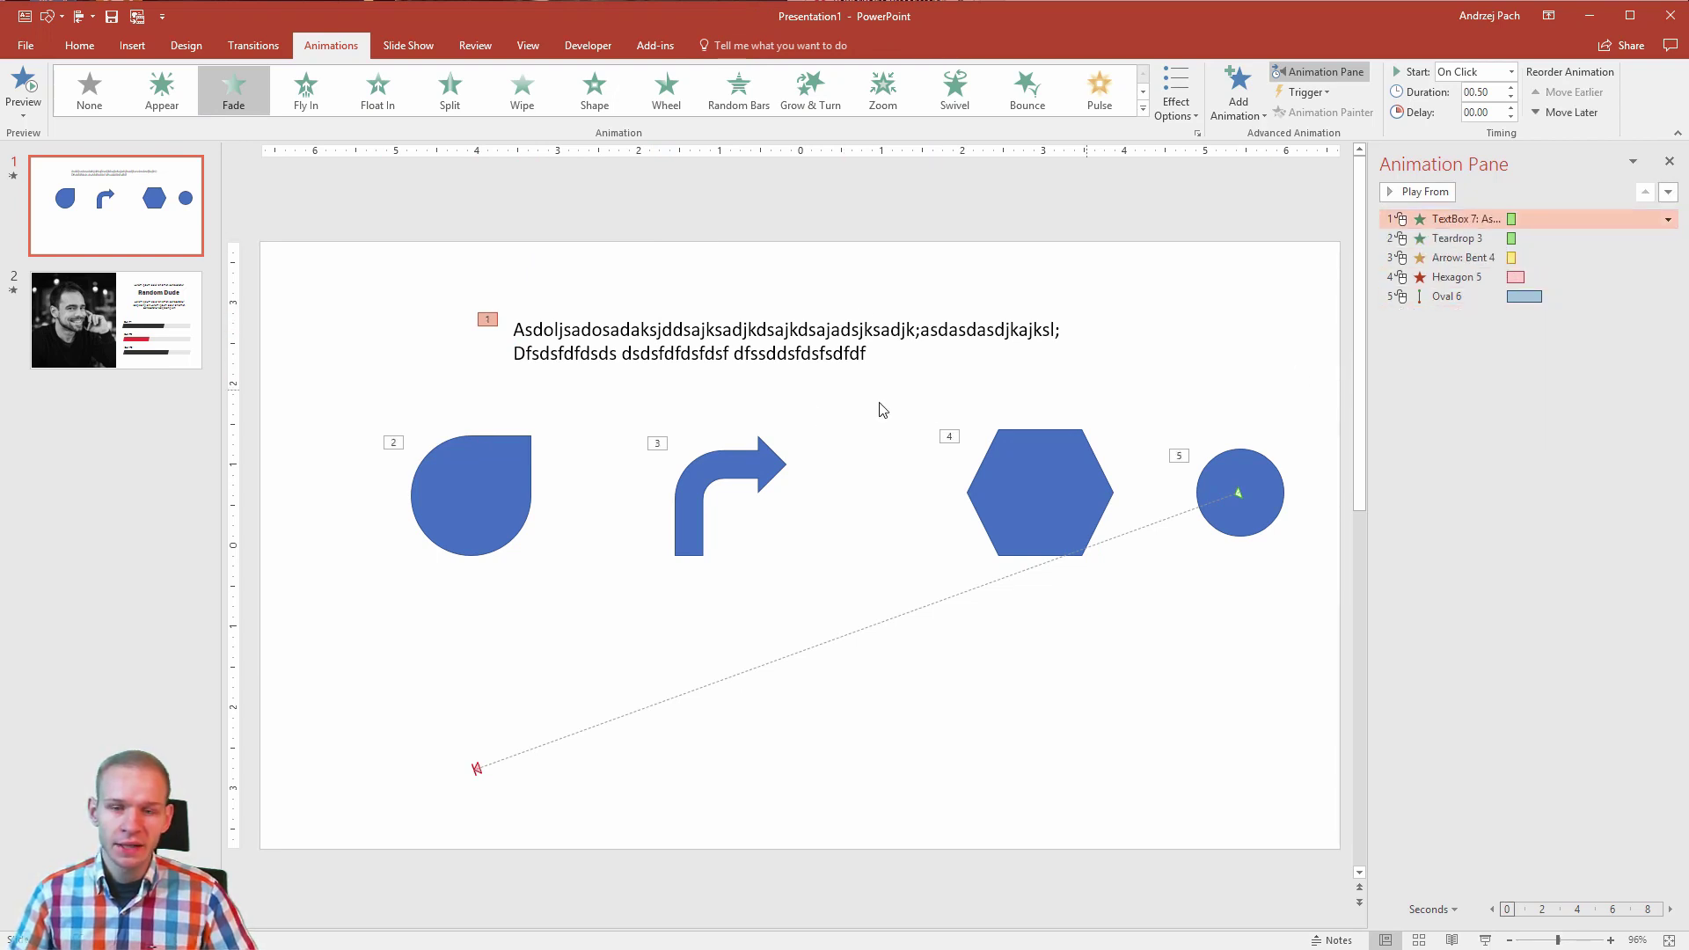
Open the TextBox 7 Fade options and look through its sound, timing and text animation settings
double_click(1512, 218)
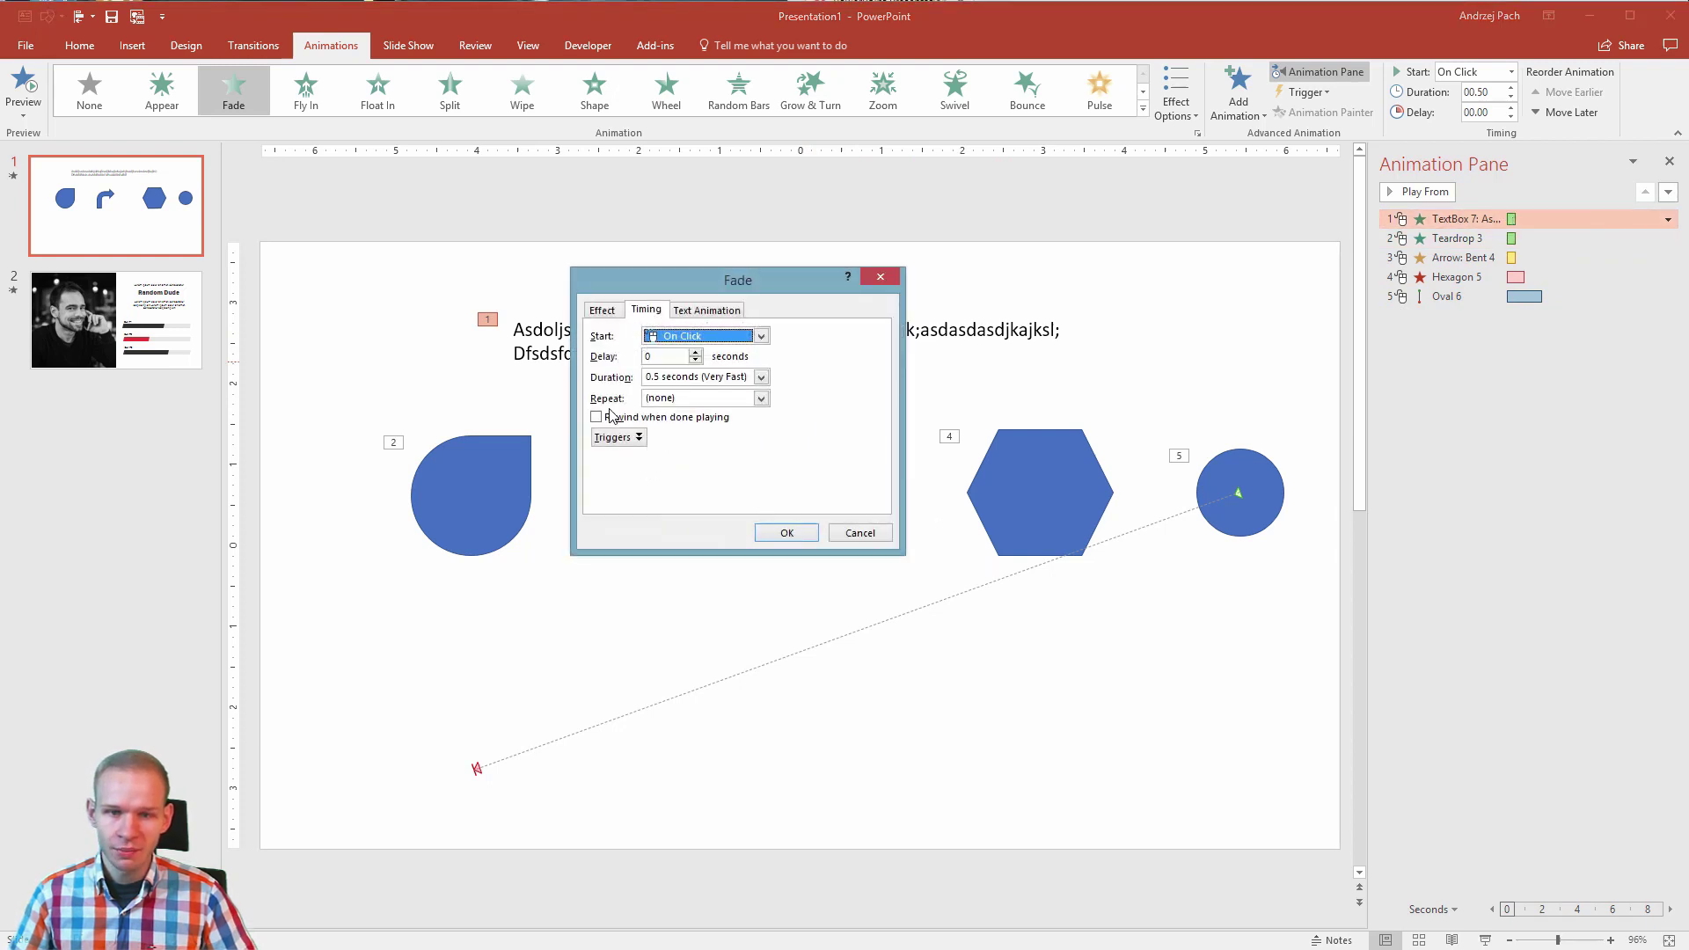
click(605, 312)
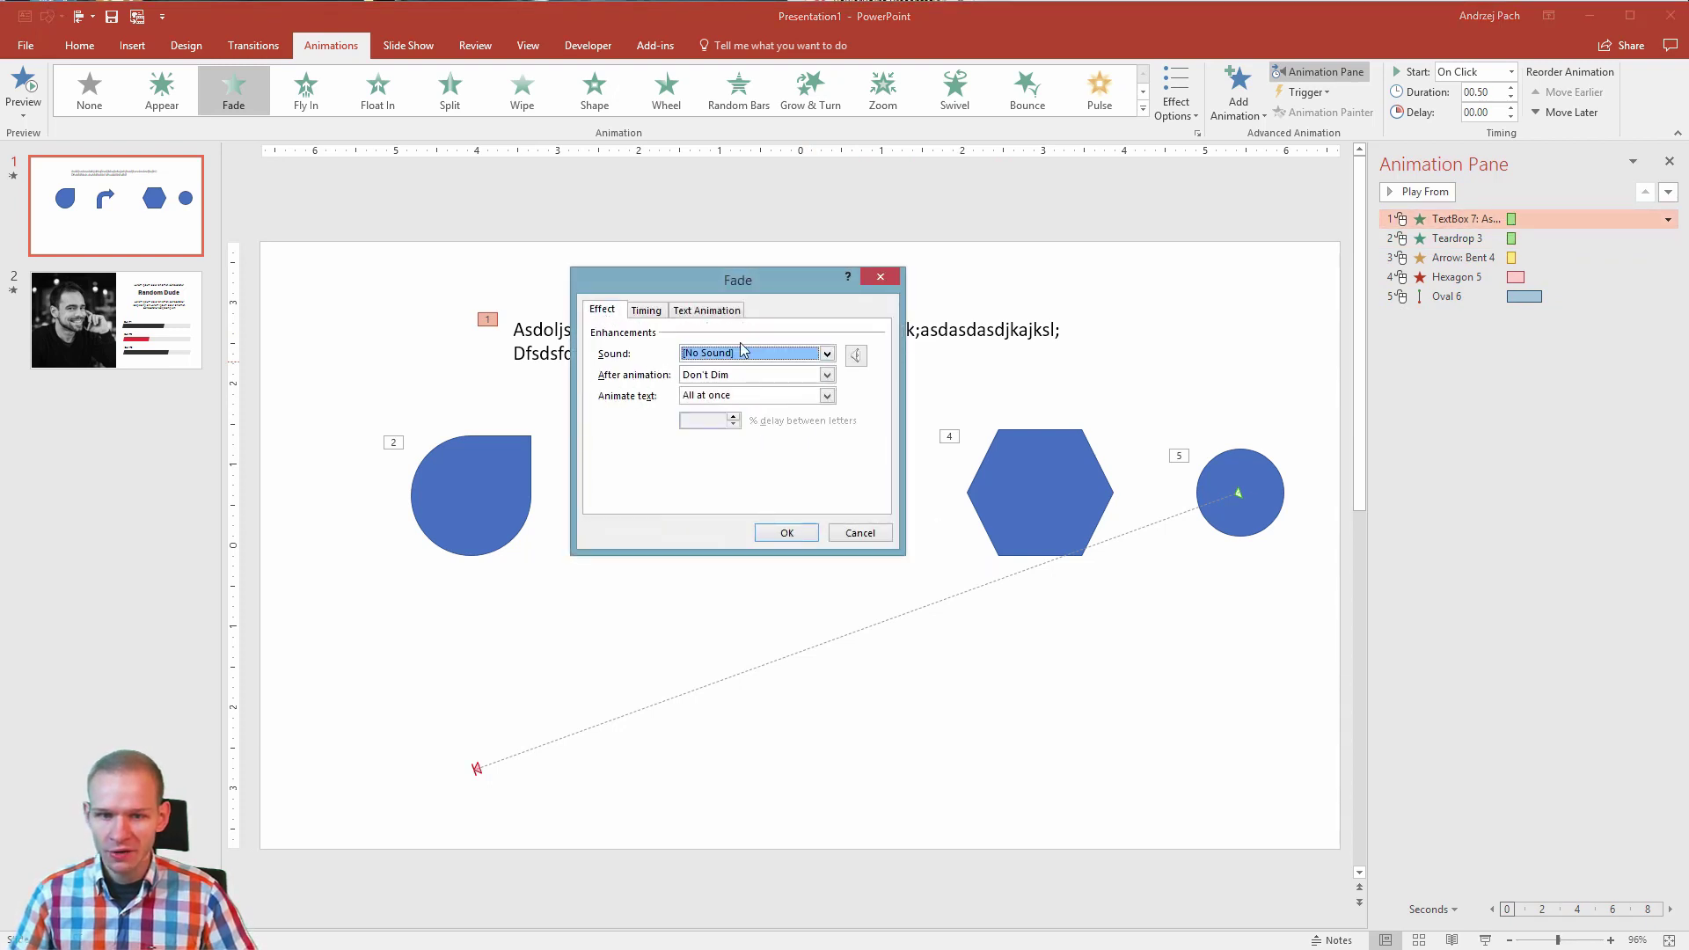
click(649, 313)
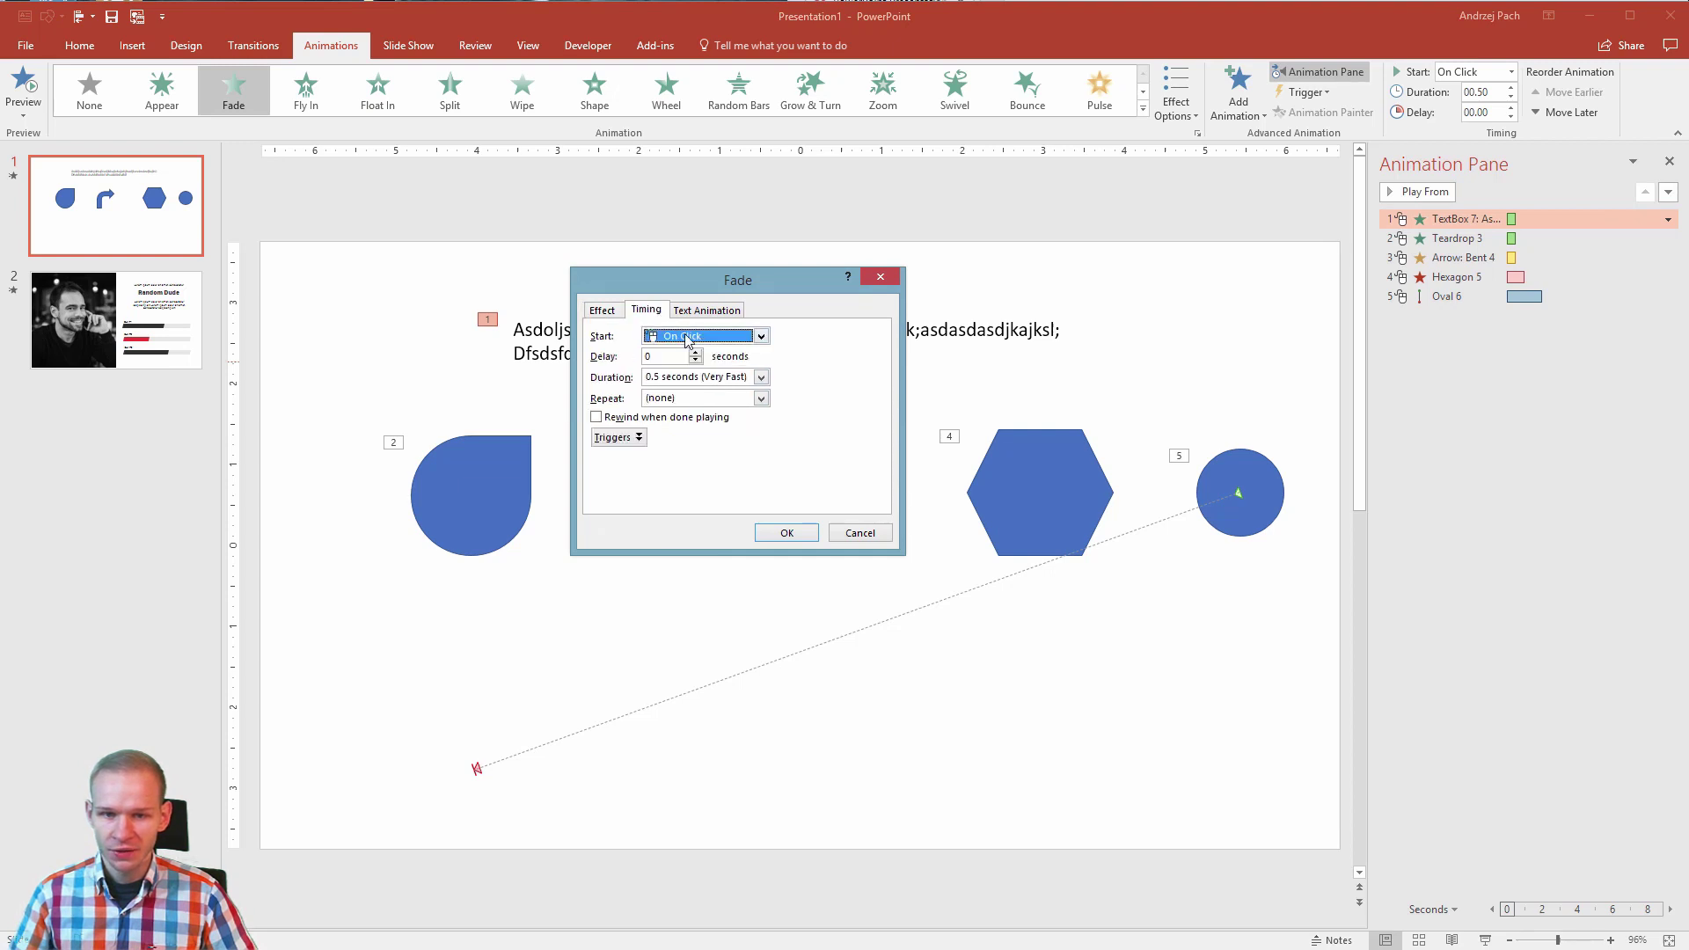
click(715, 314)
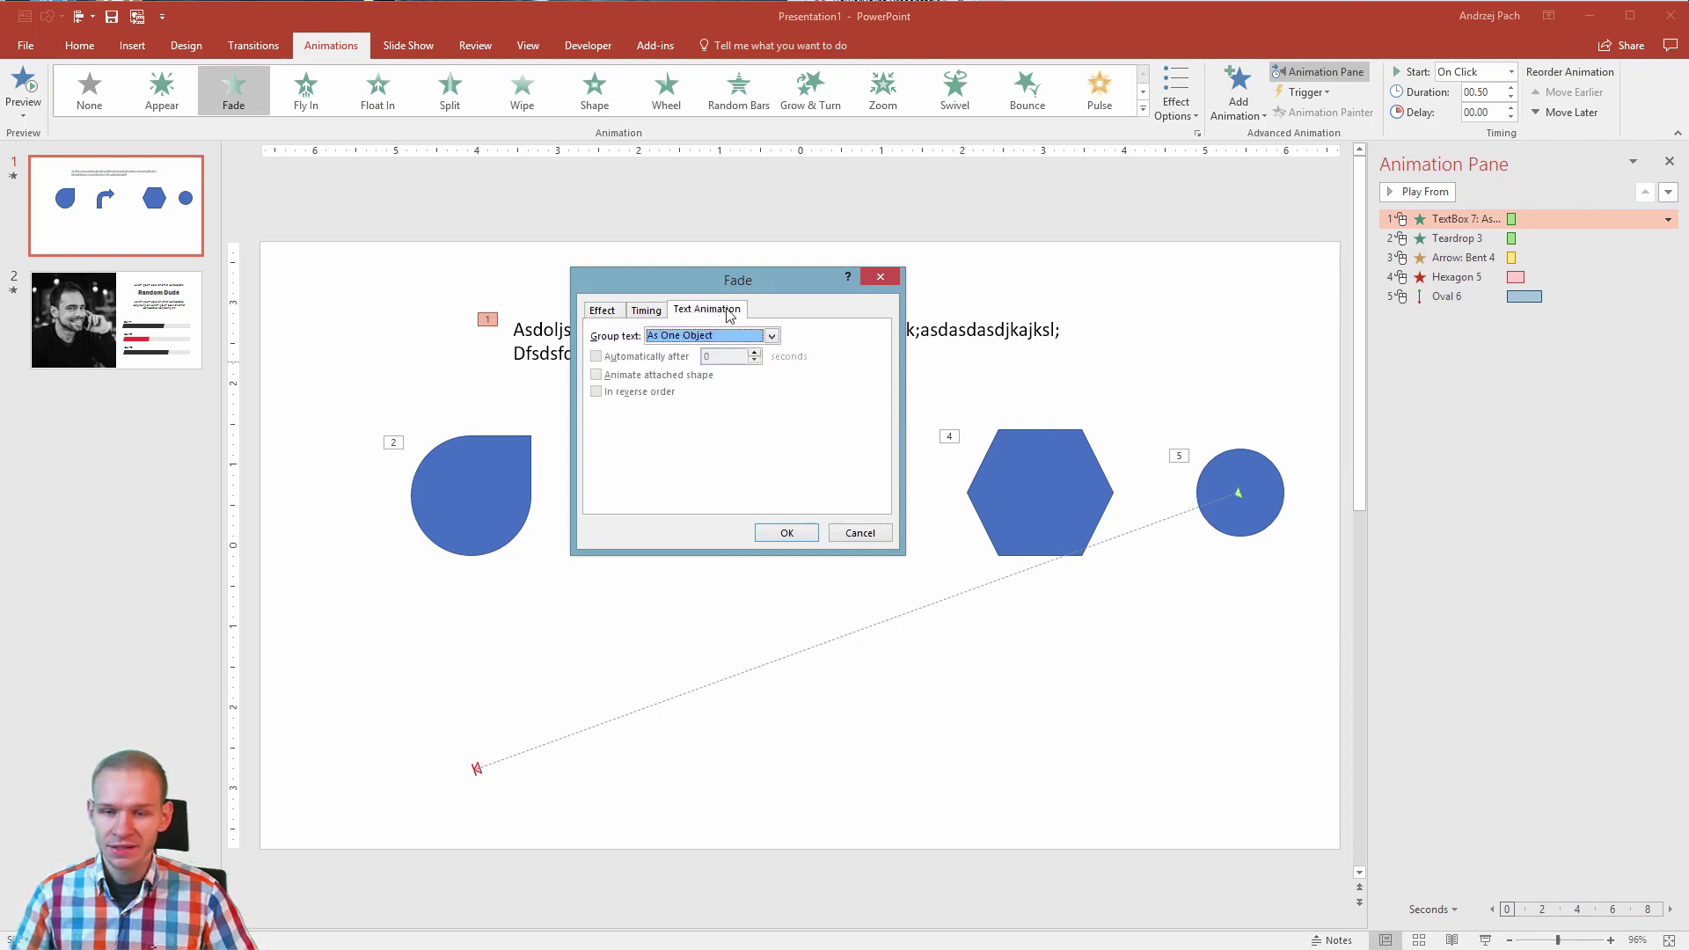
Check the text grouping choices, keeping As One Object, and view the Animate text options
drag(732, 282, 967, 292)
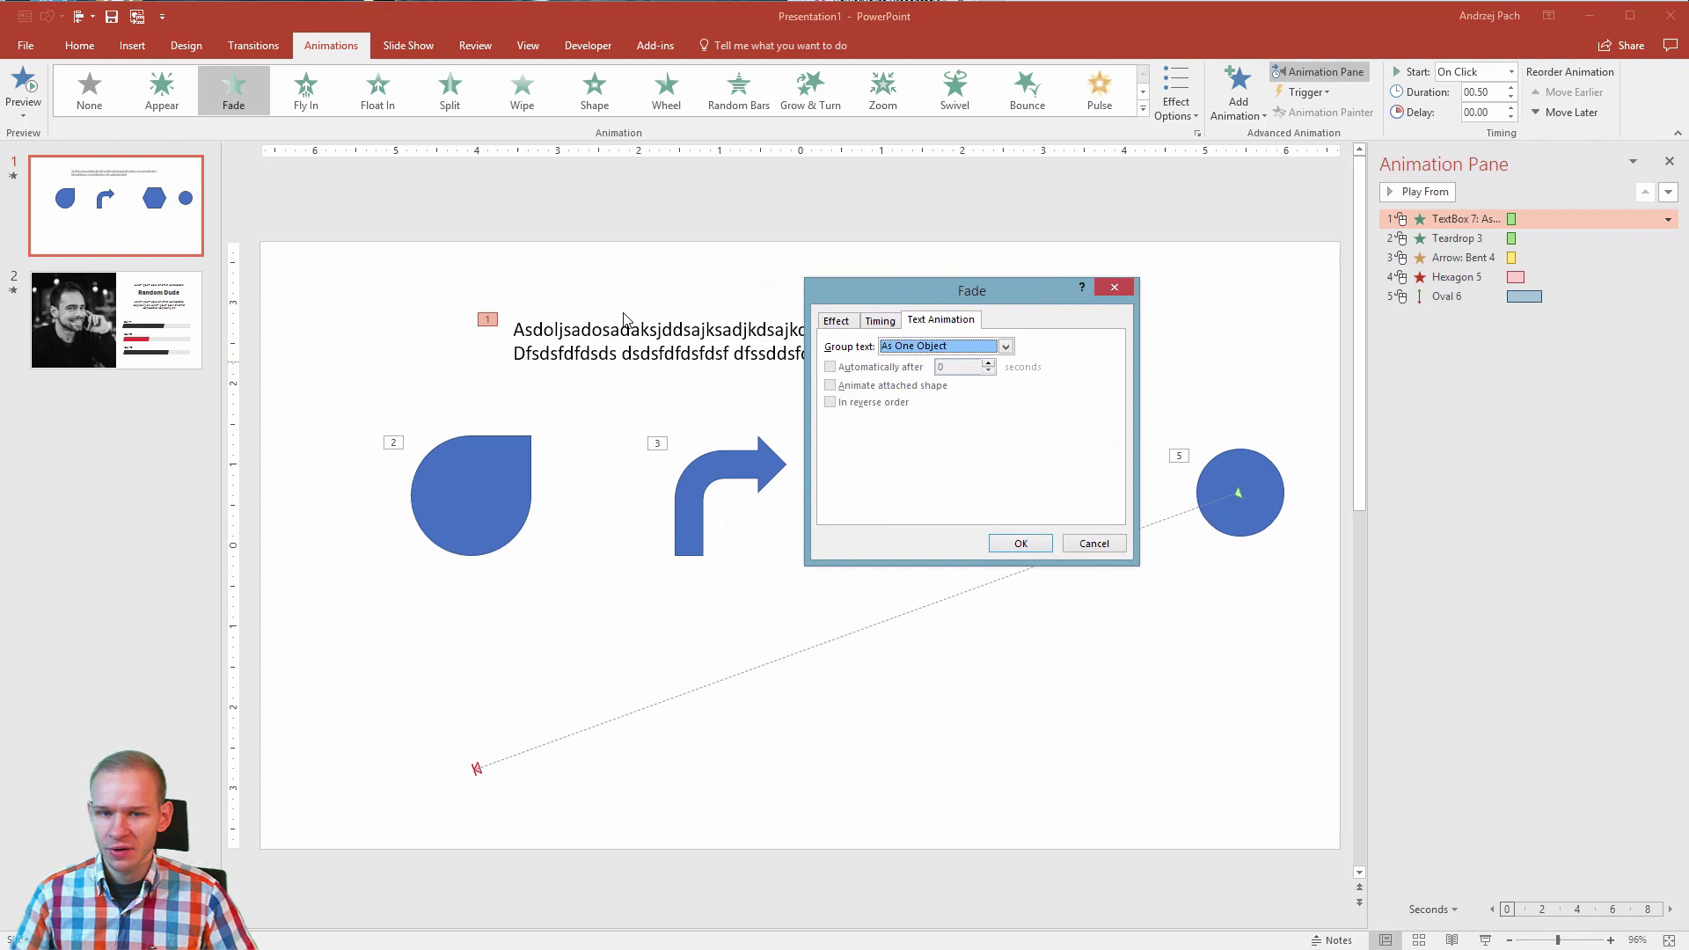
click(1006, 347)
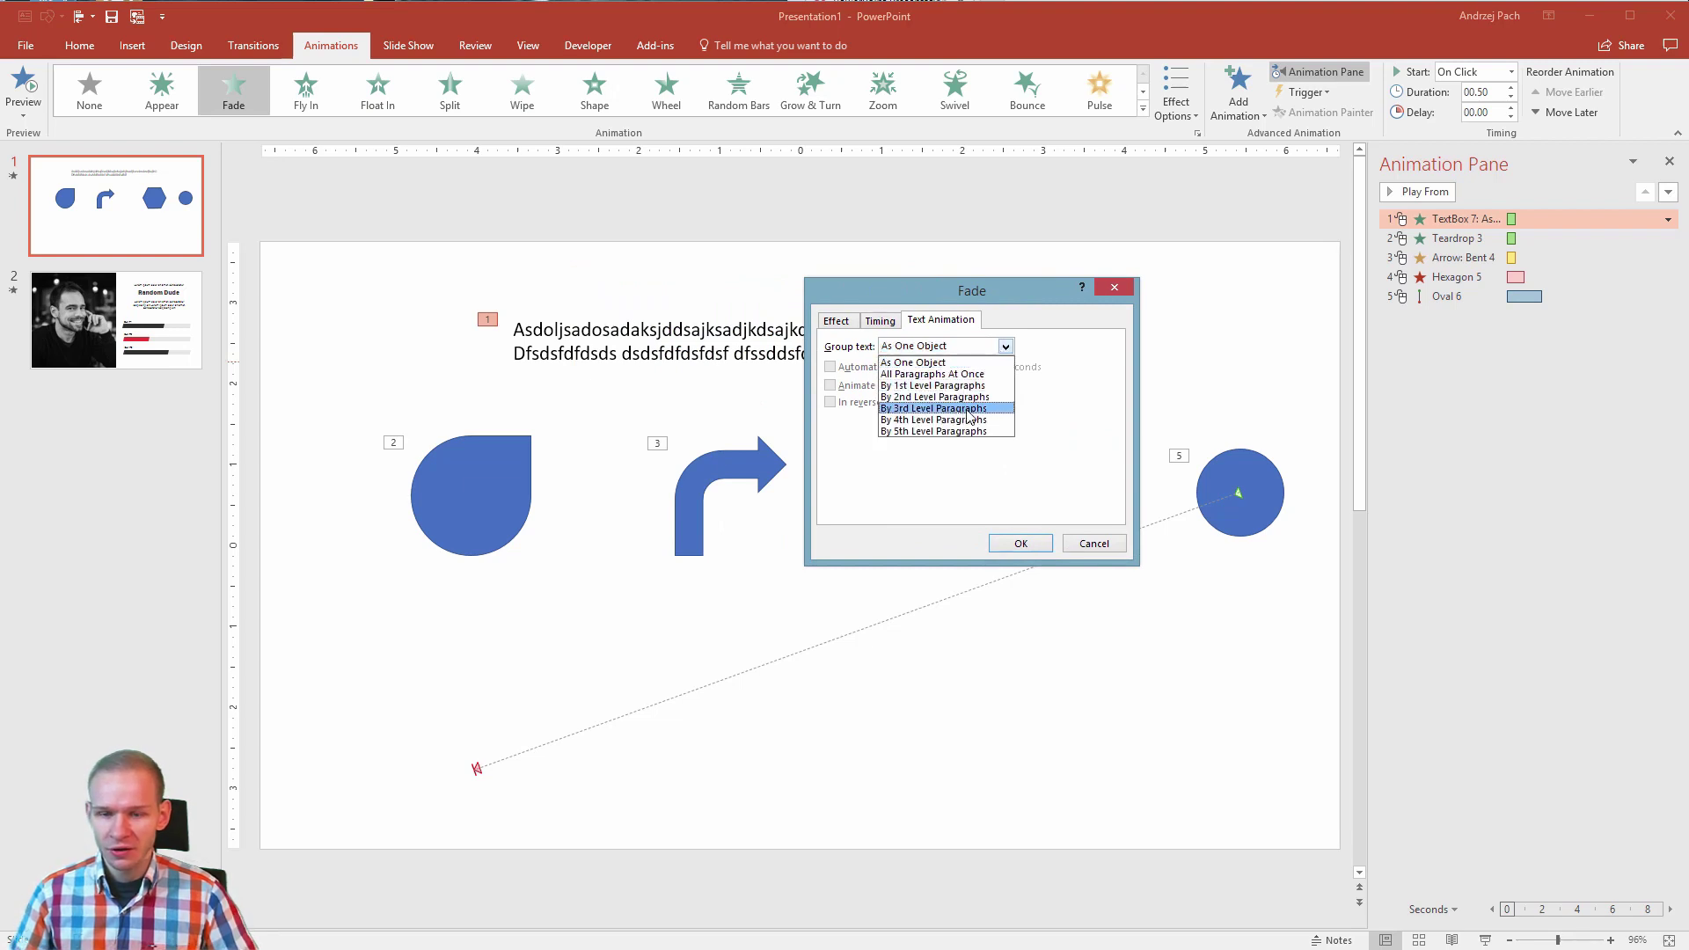
click(1000, 481)
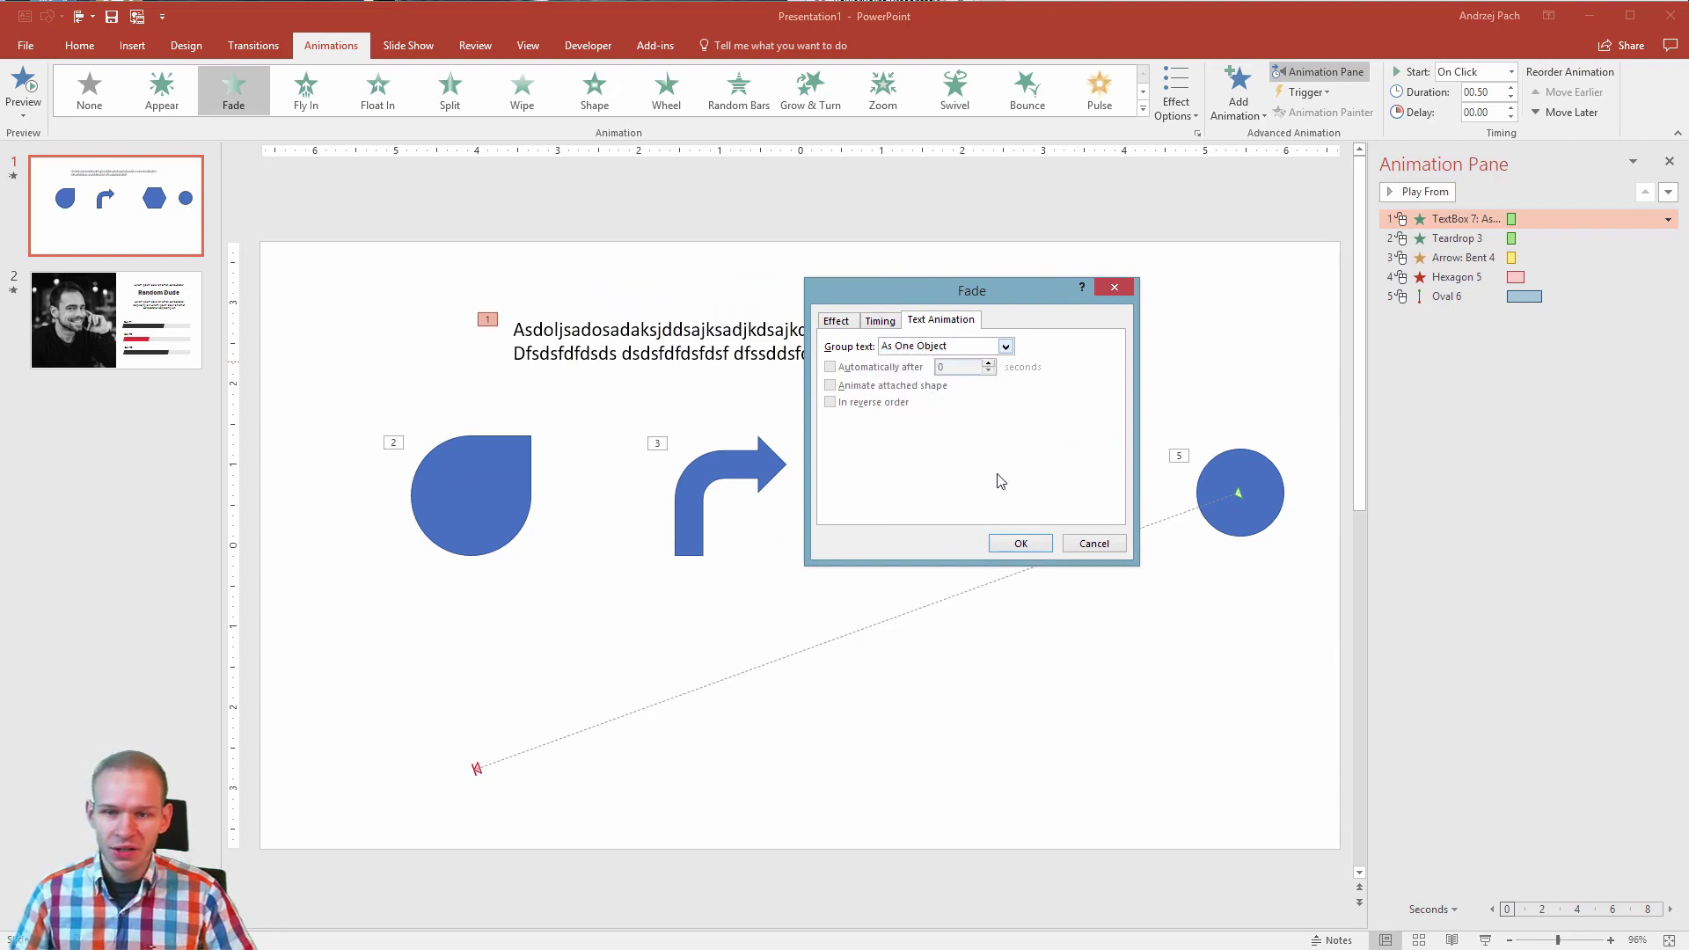
click(921, 351)
click(924, 502)
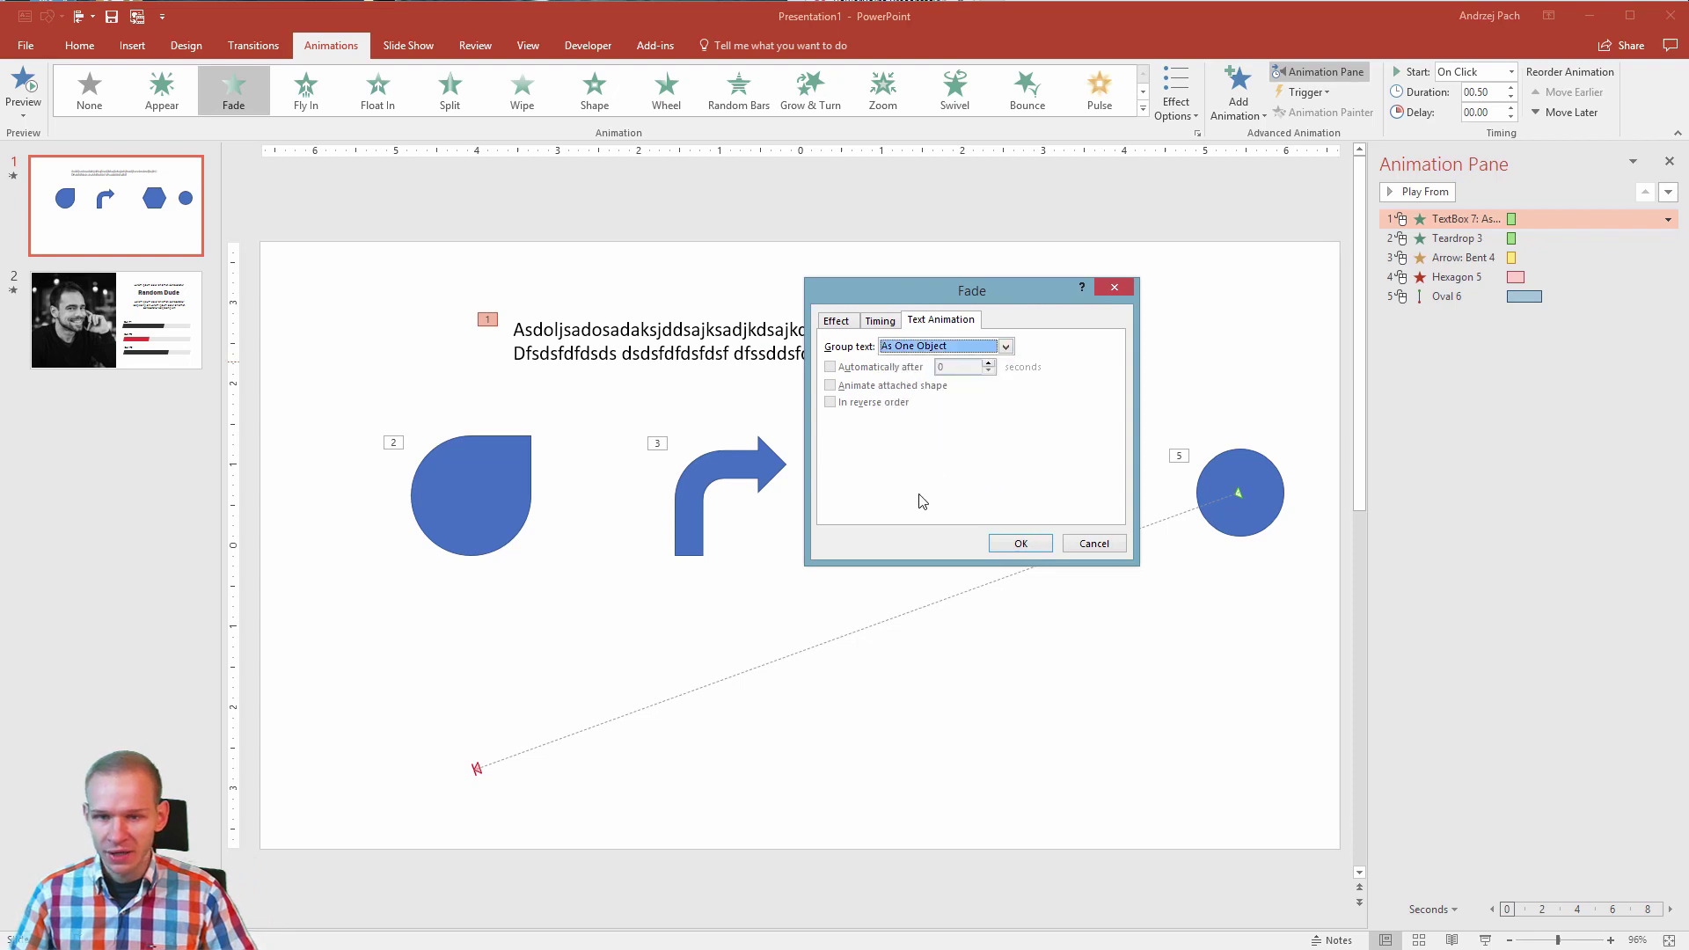
click(837, 329)
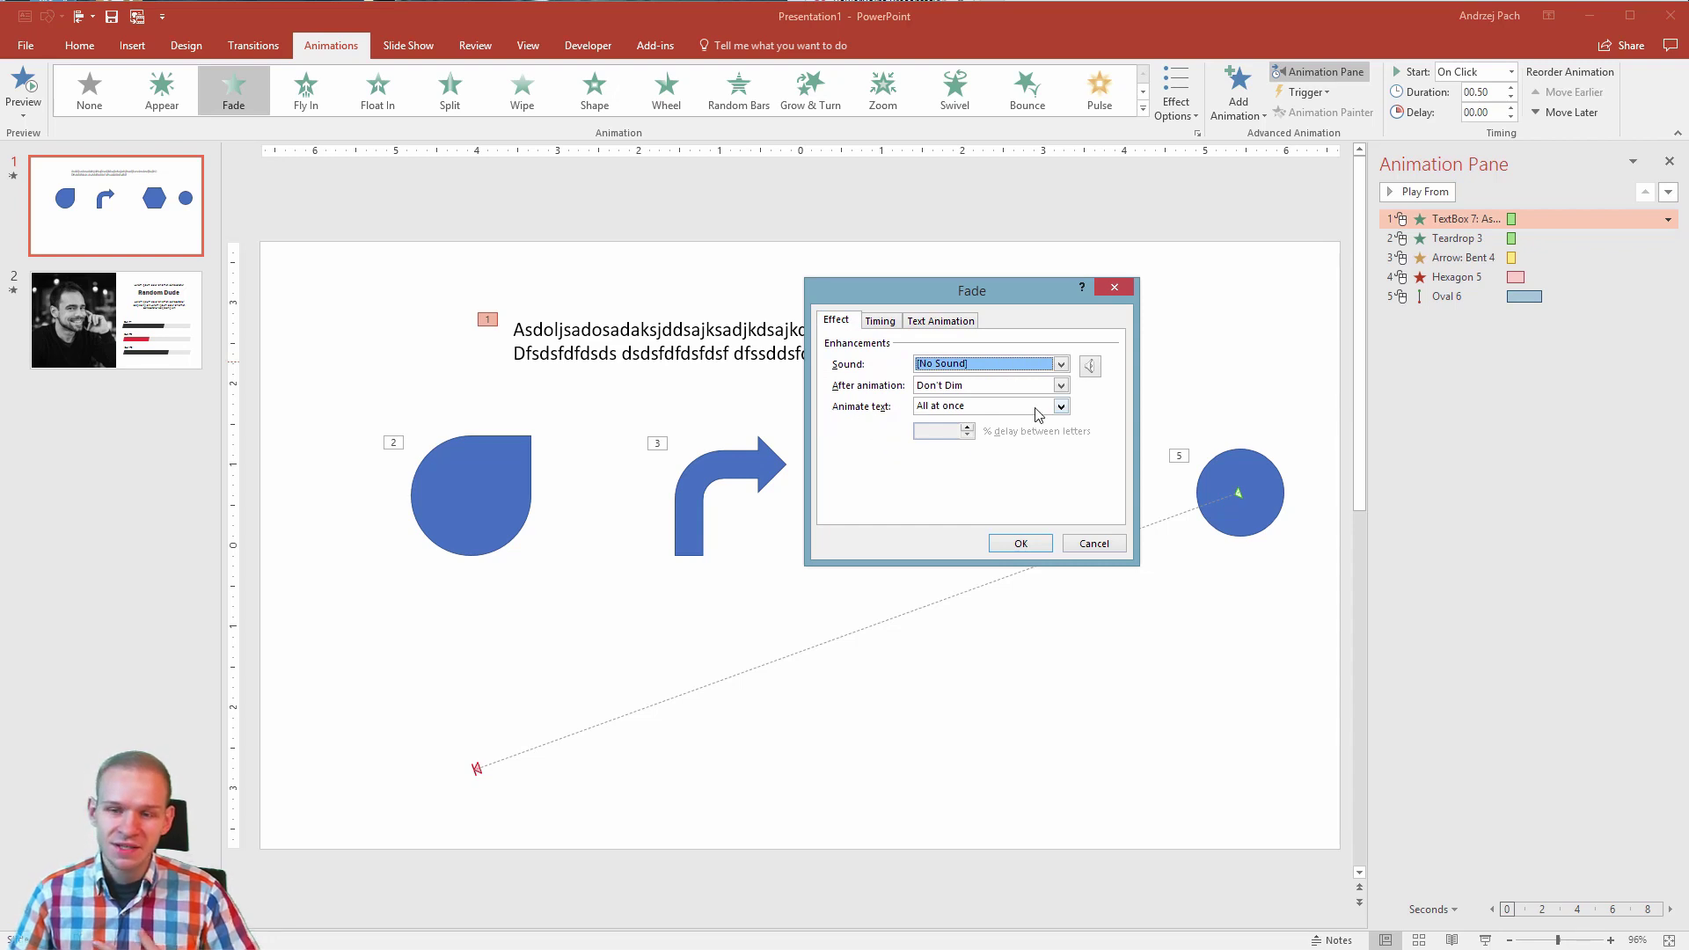
Set the Fade to animate text By letter with a longer delay between letters
drag(926, 299, 1010, 294)
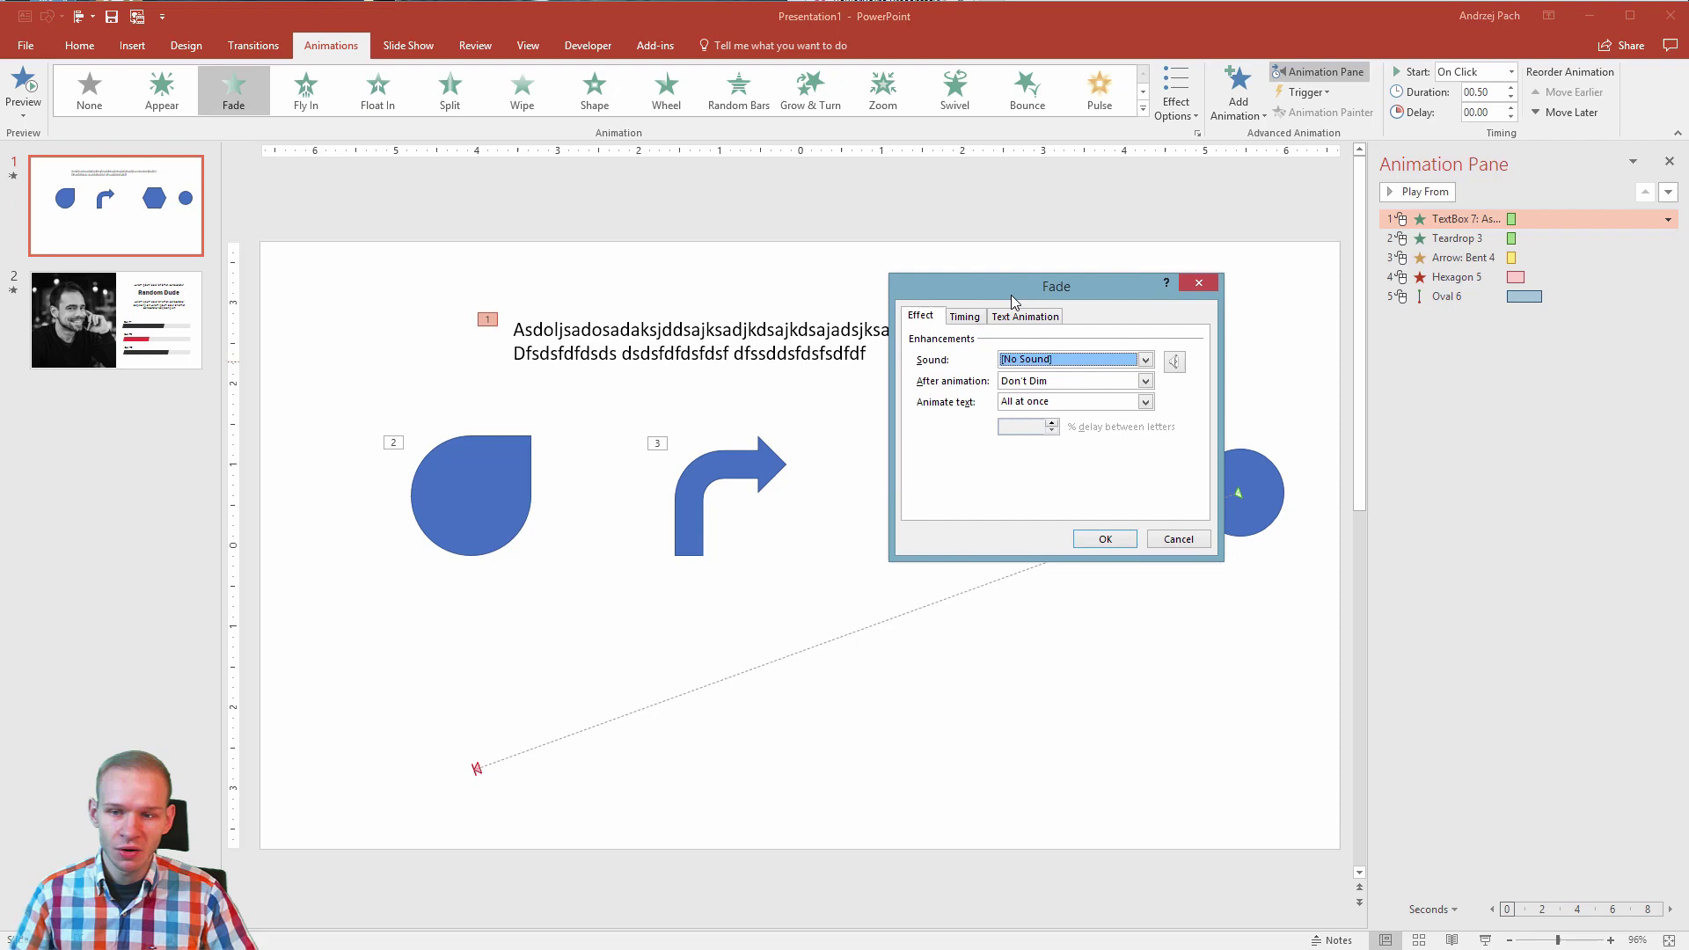
click(1133, 403)
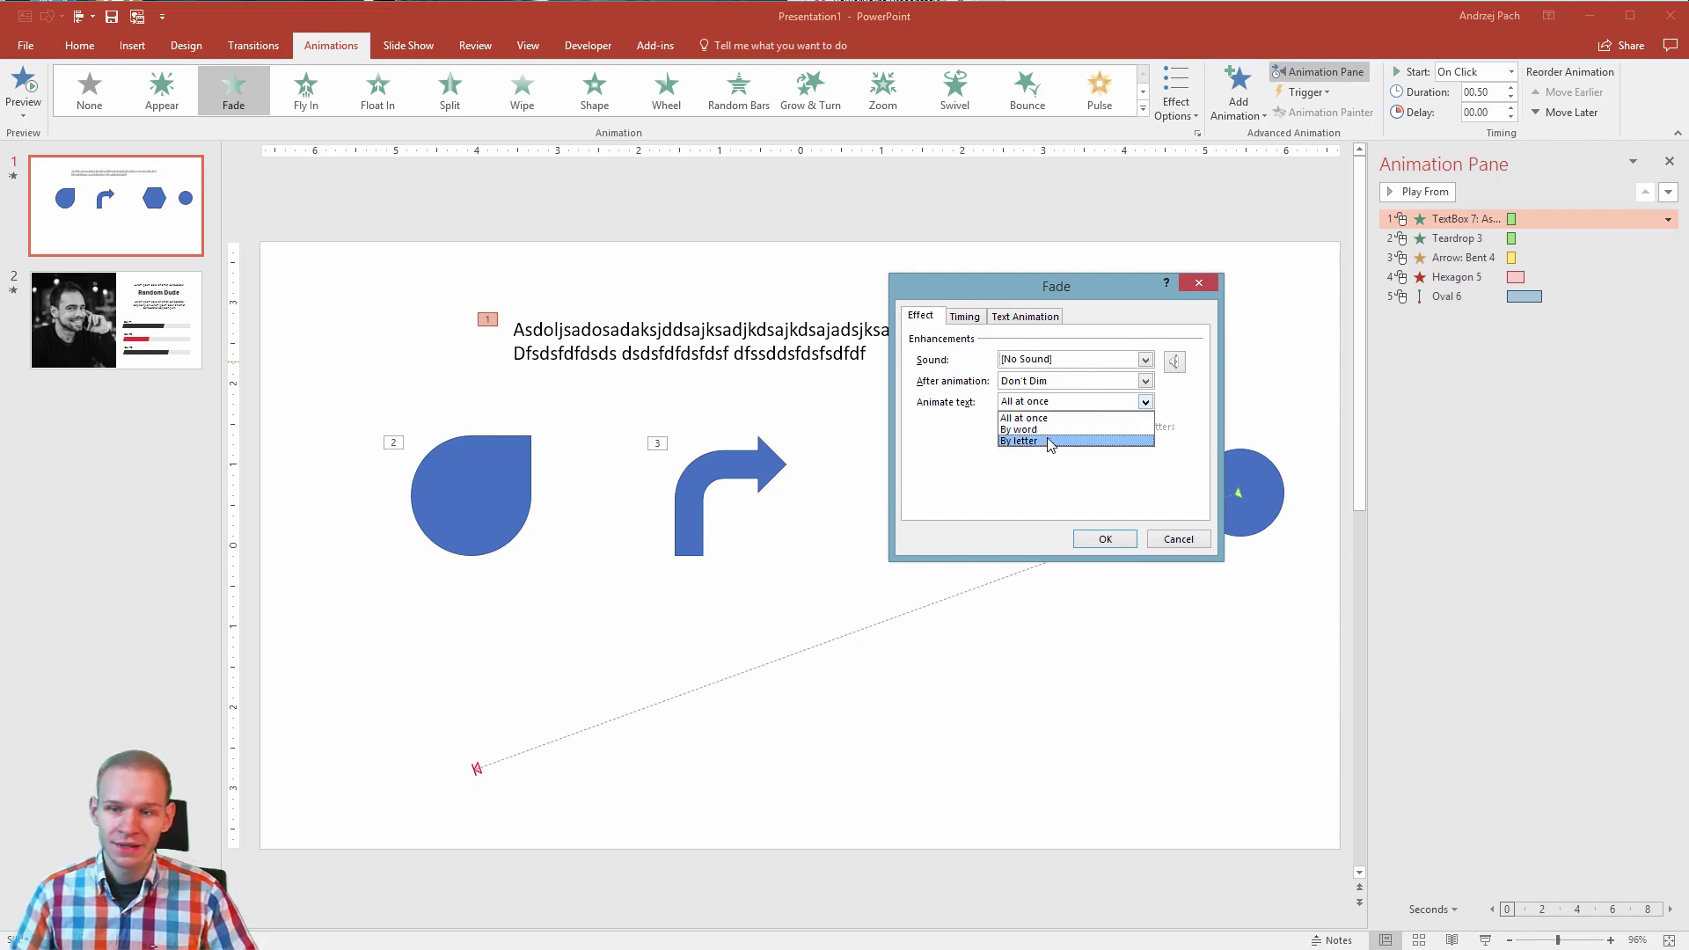
click(1046, 437)
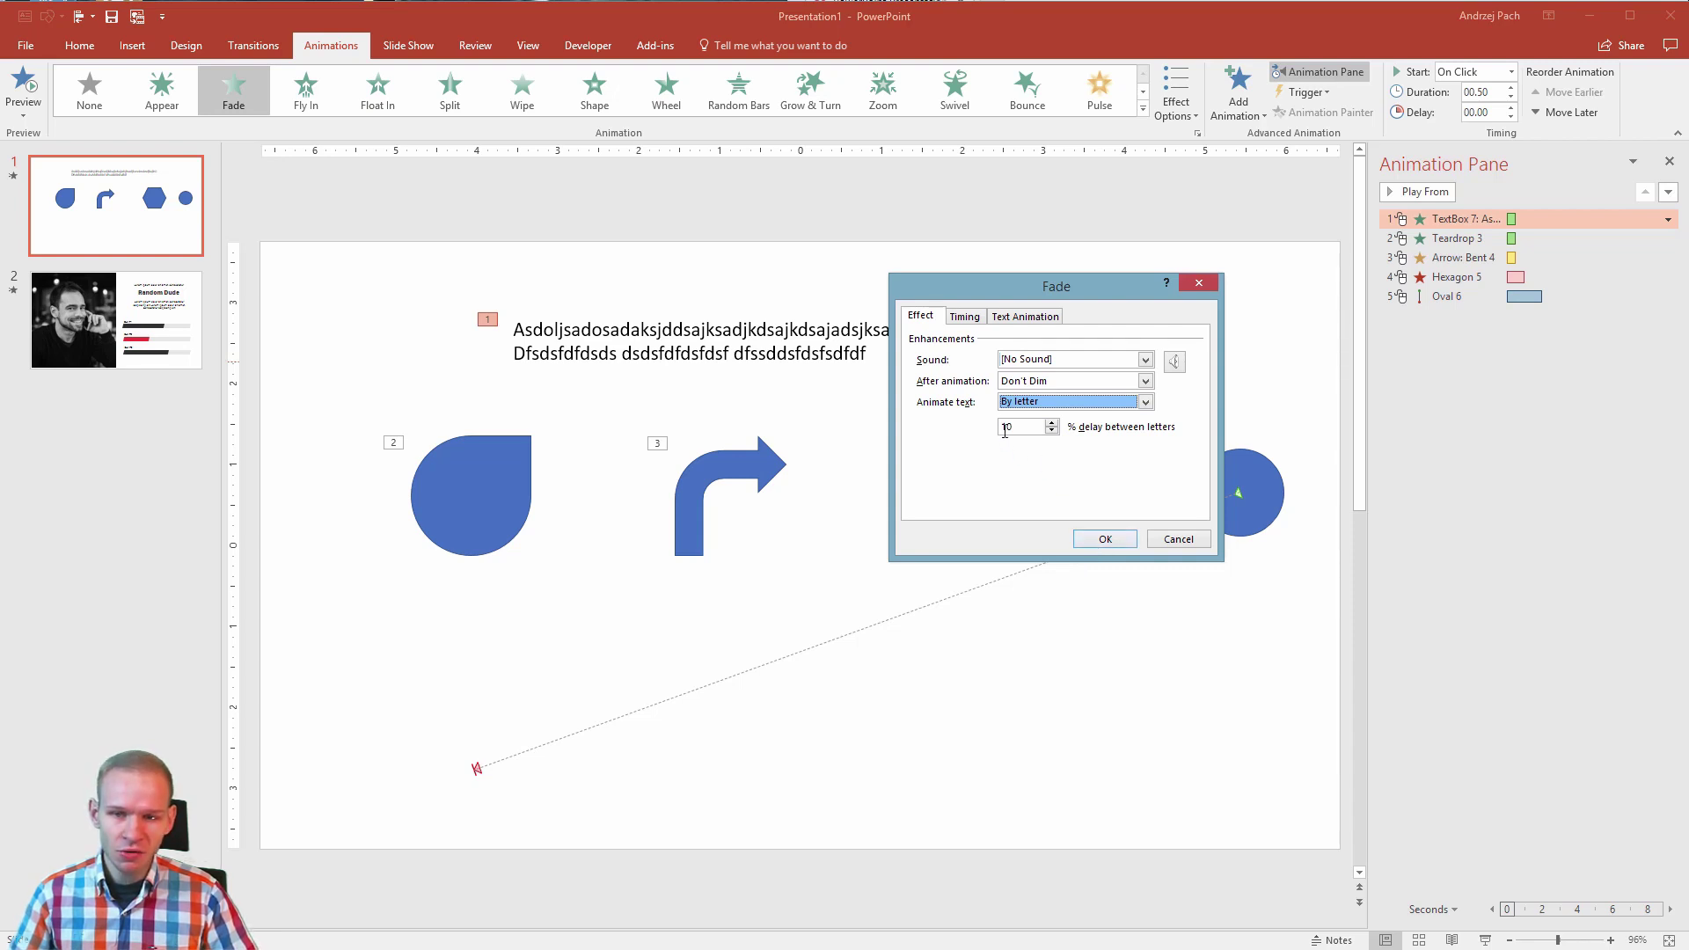
click(1053, 423)
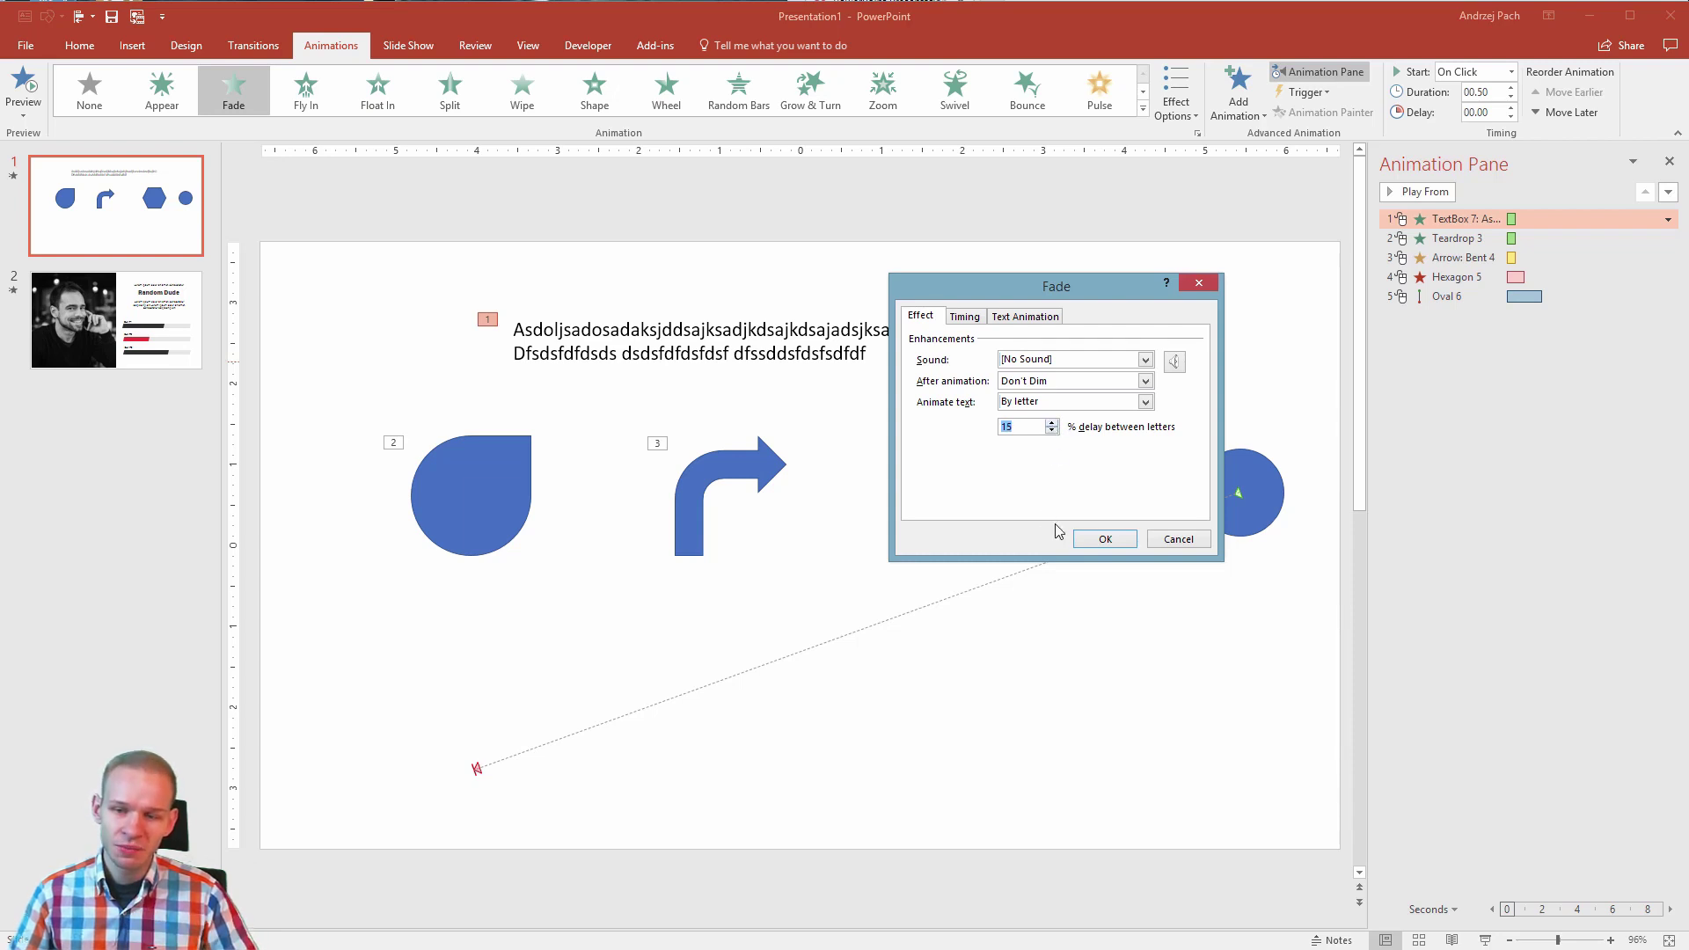
click(1095, 540)
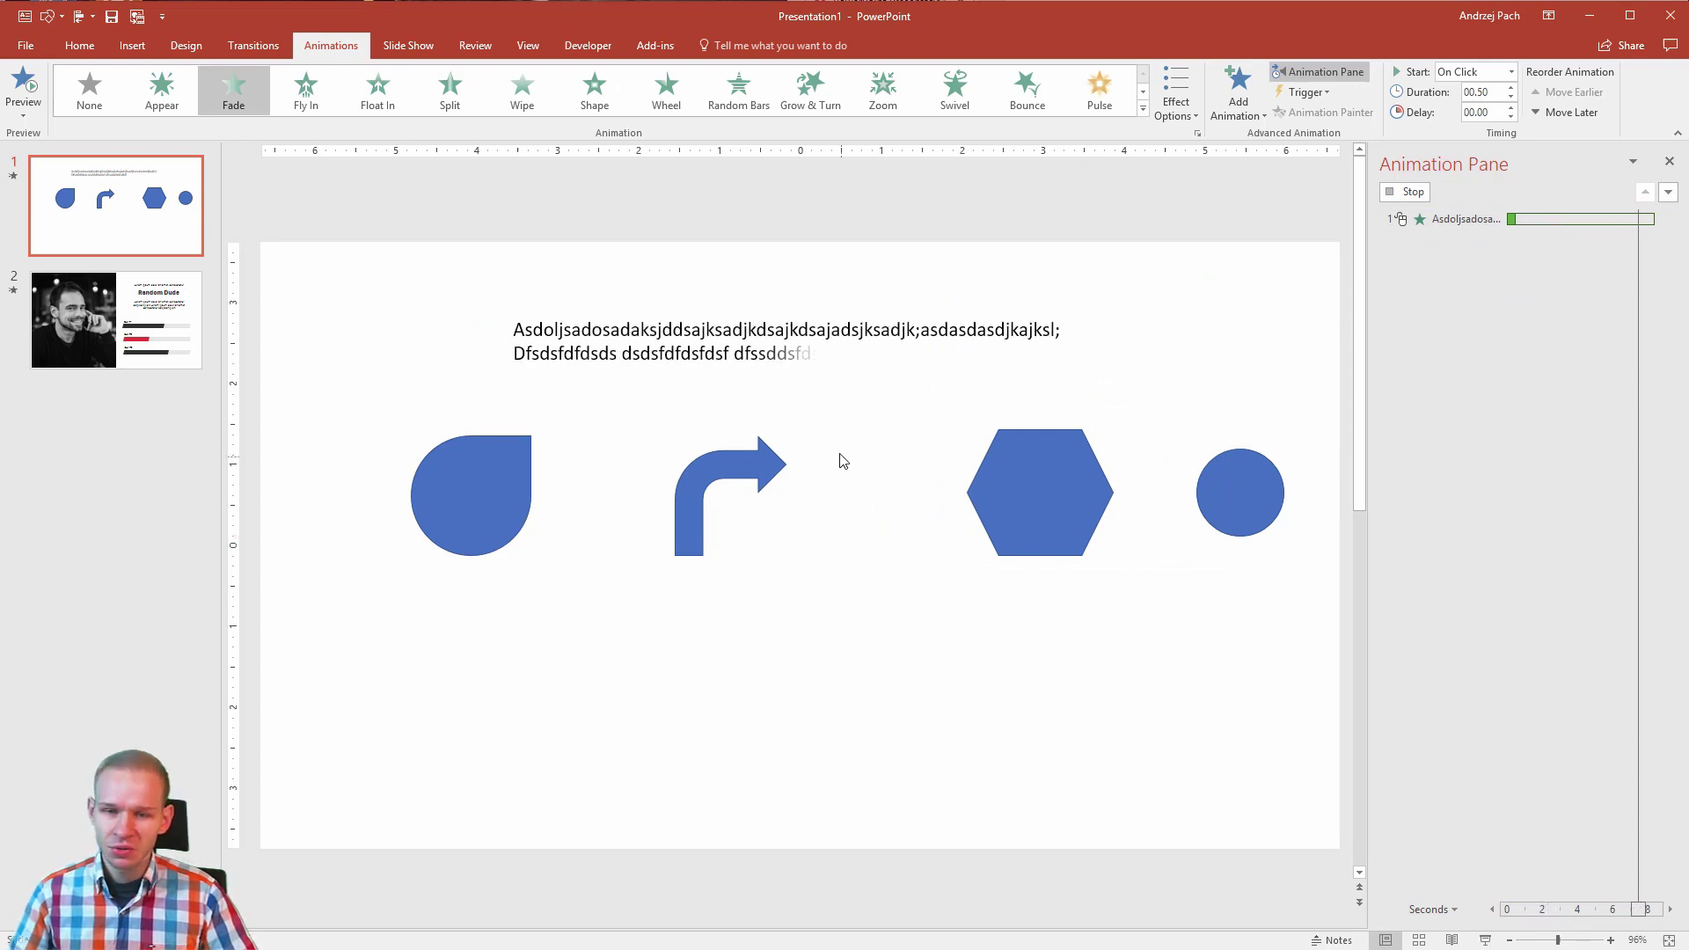
Change the text box's Fade to animate text By word and preview it
double_click(1550, 218)
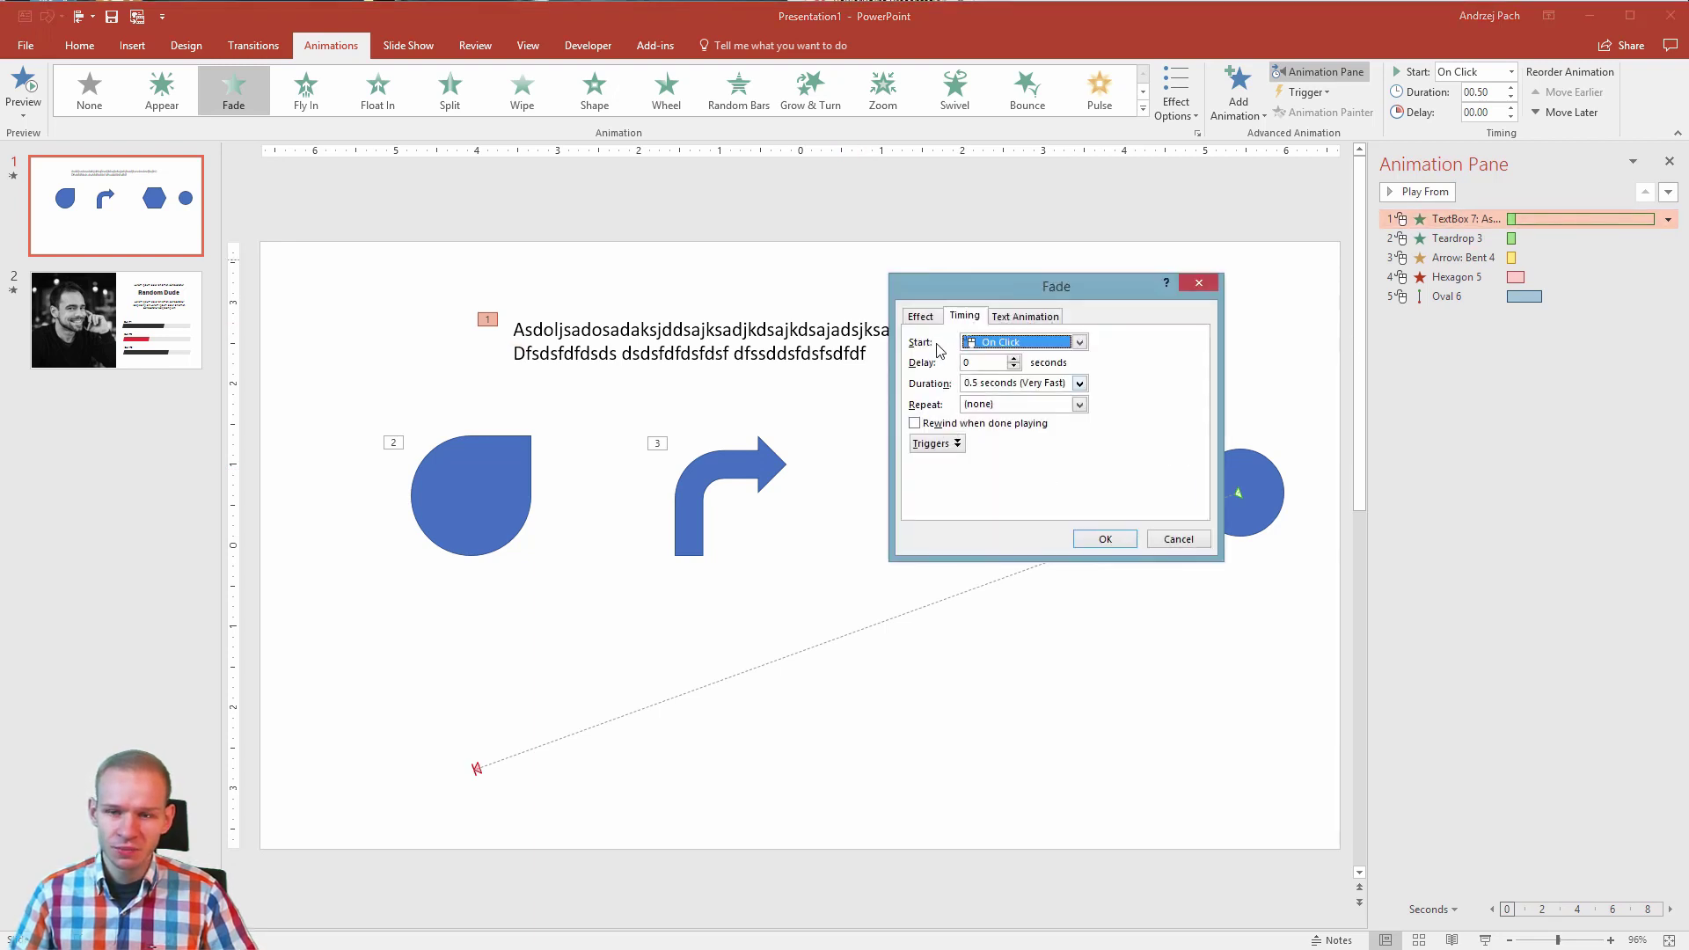
click(922, 318)
click(1084, 401)
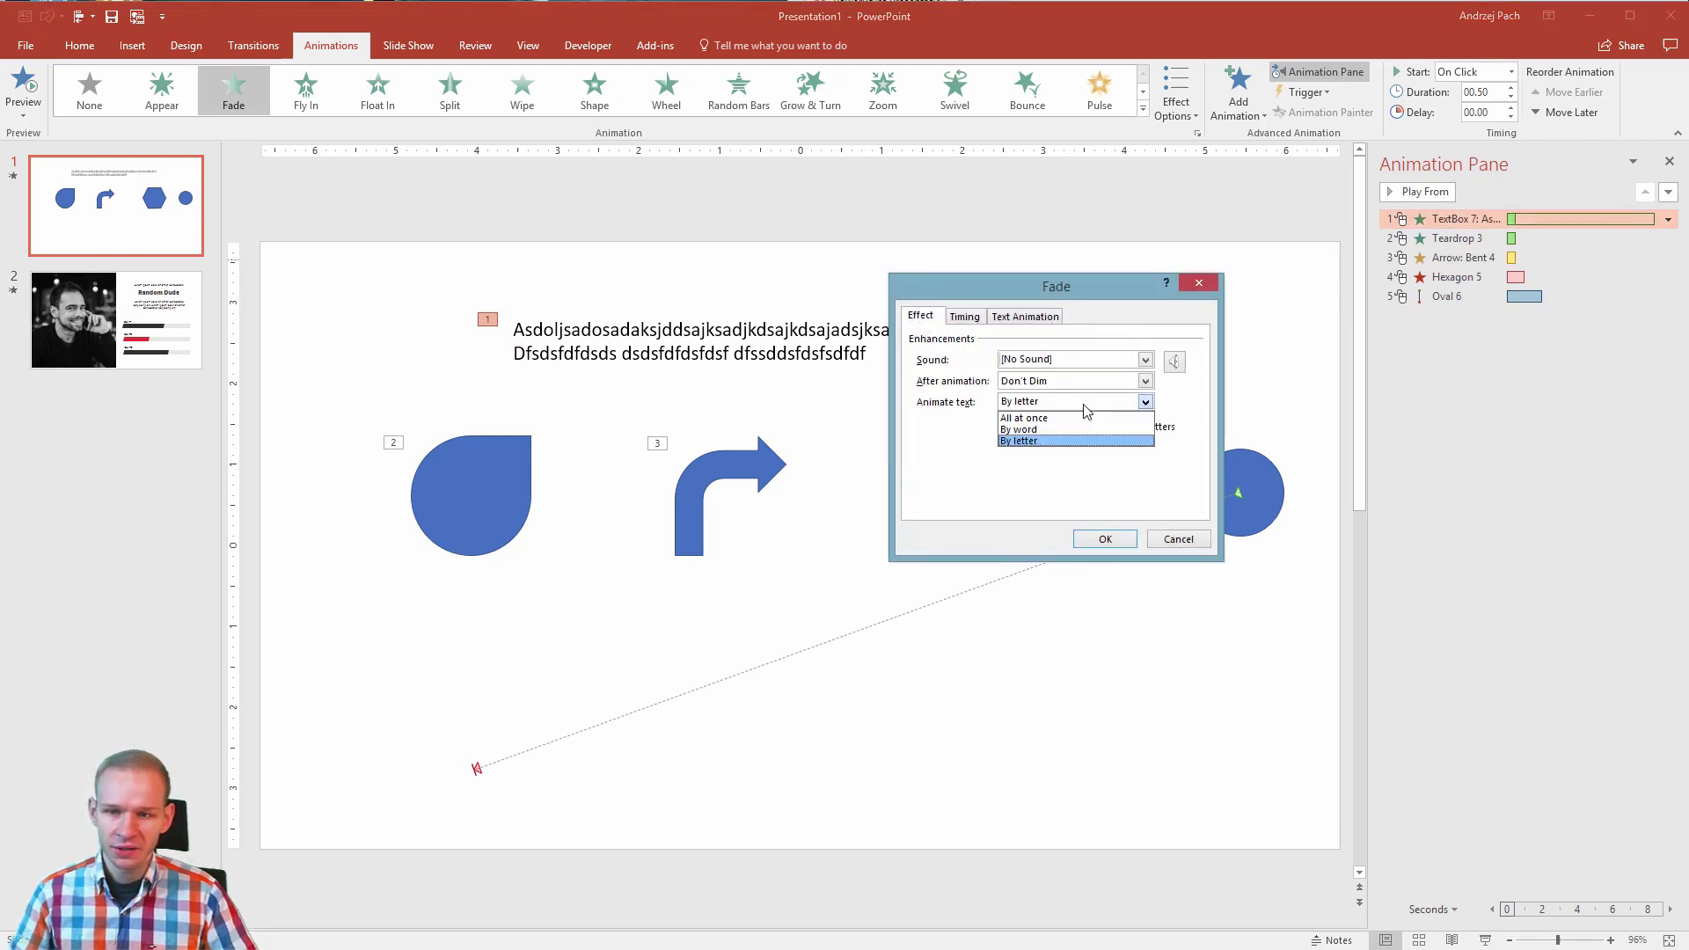
click(1066, 425)
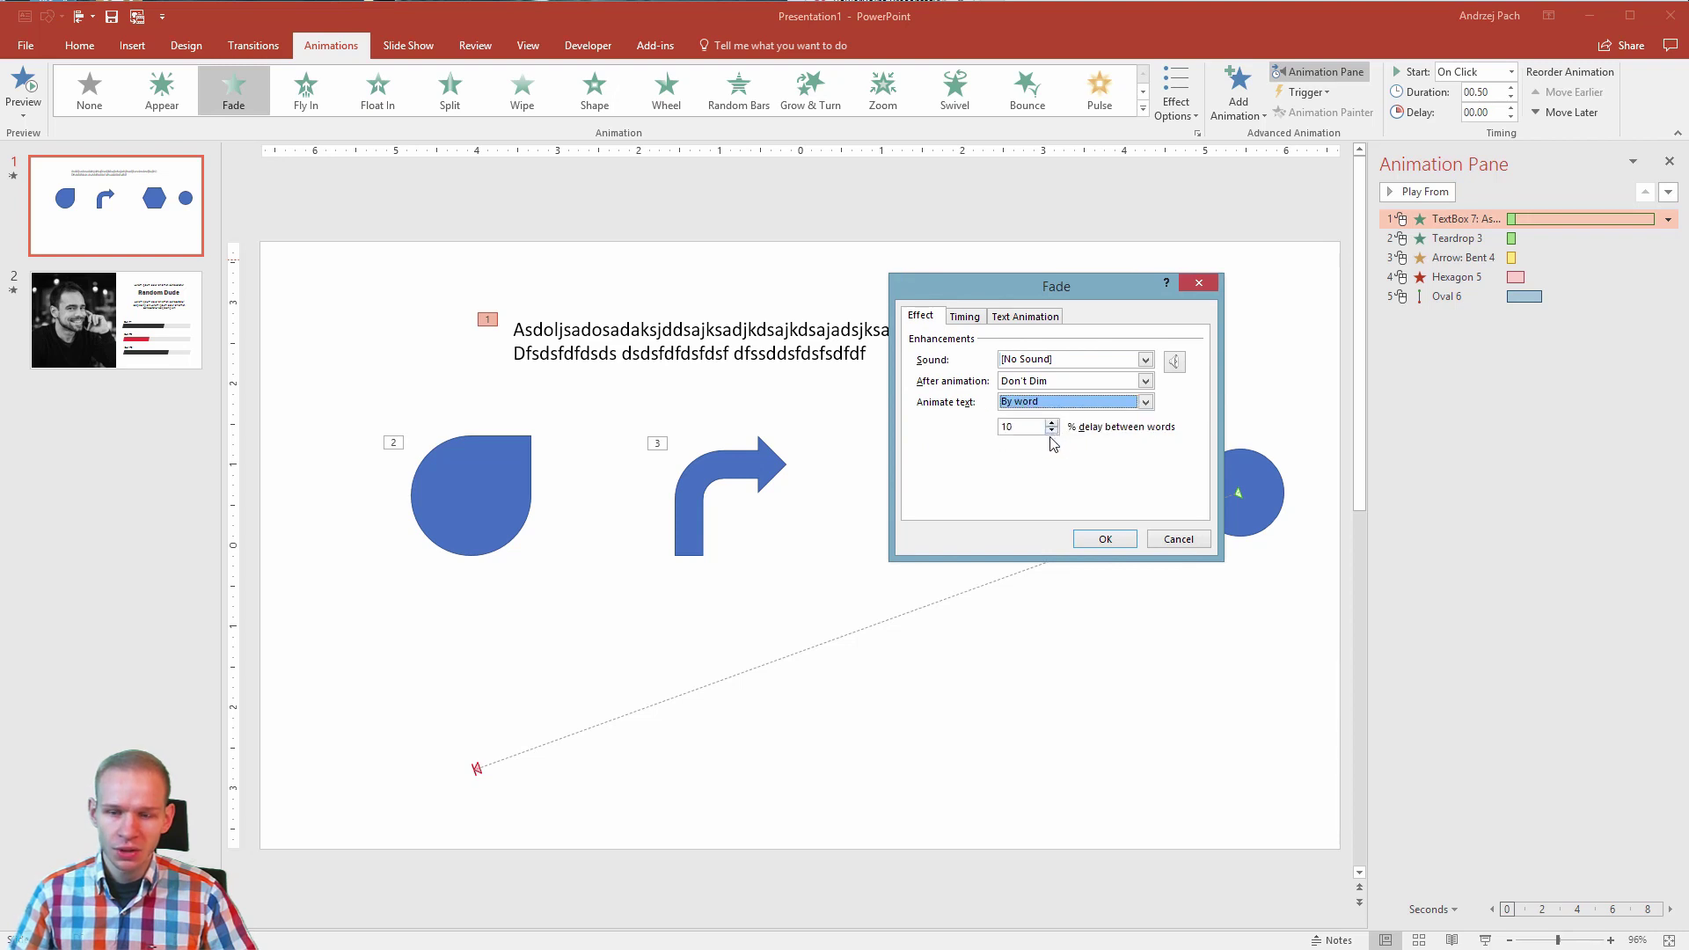
click(1106, 542)
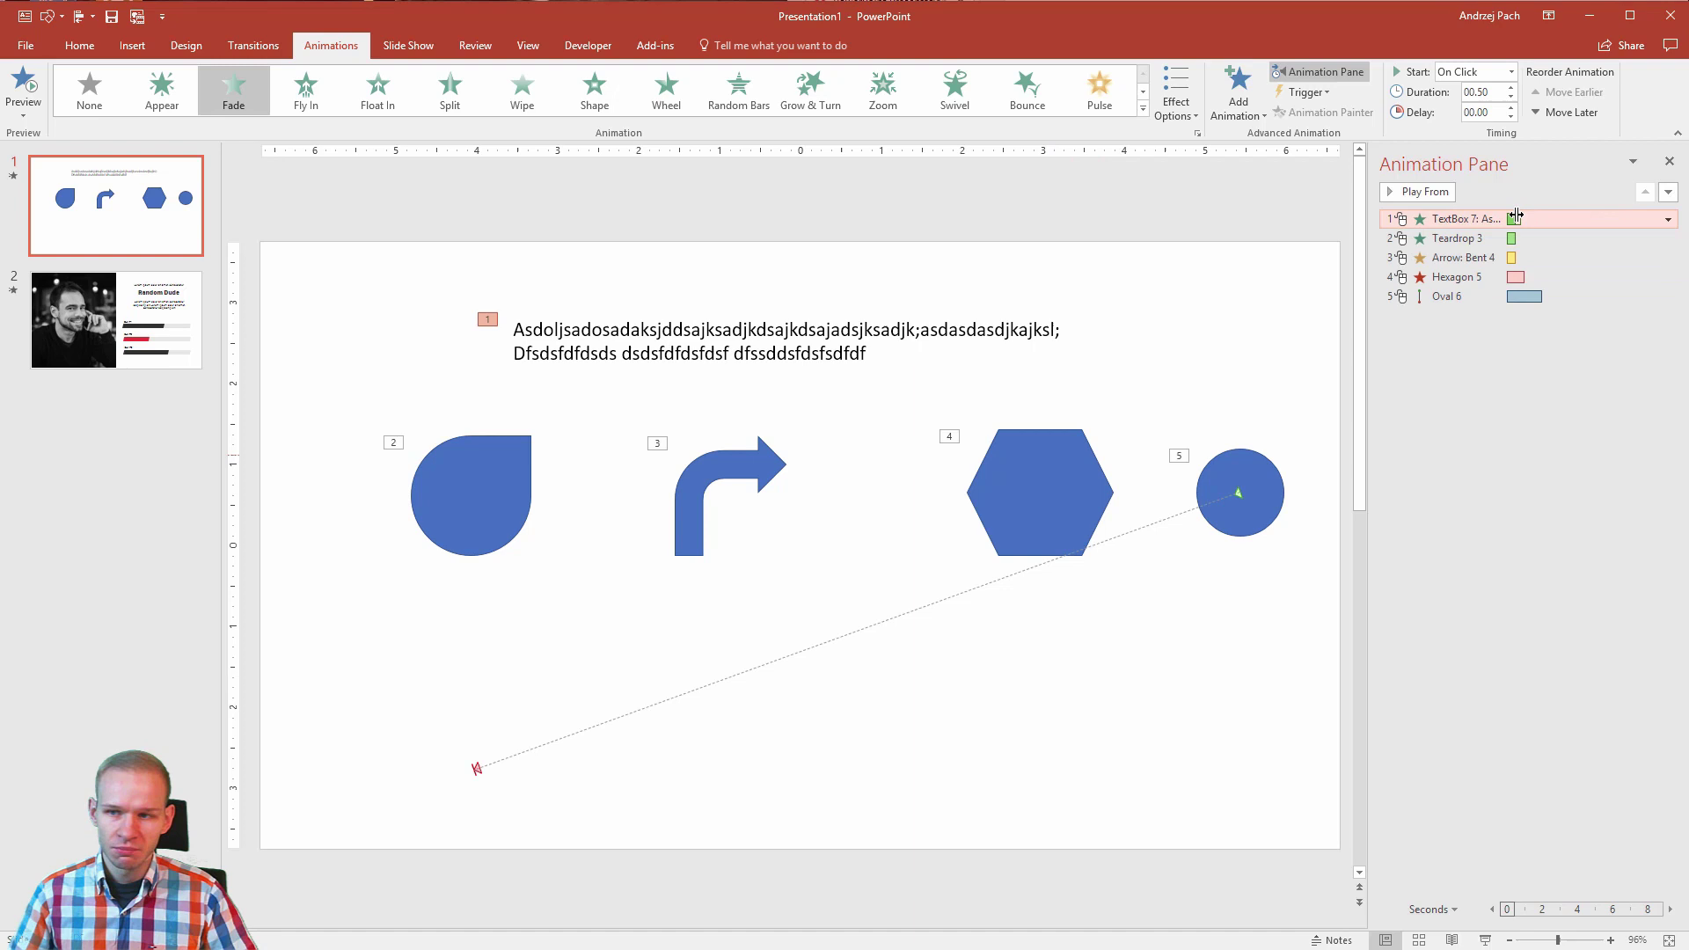
Raise the Fade's delay between words and preview the result
double_click(1464, 220)
click(921, 317)
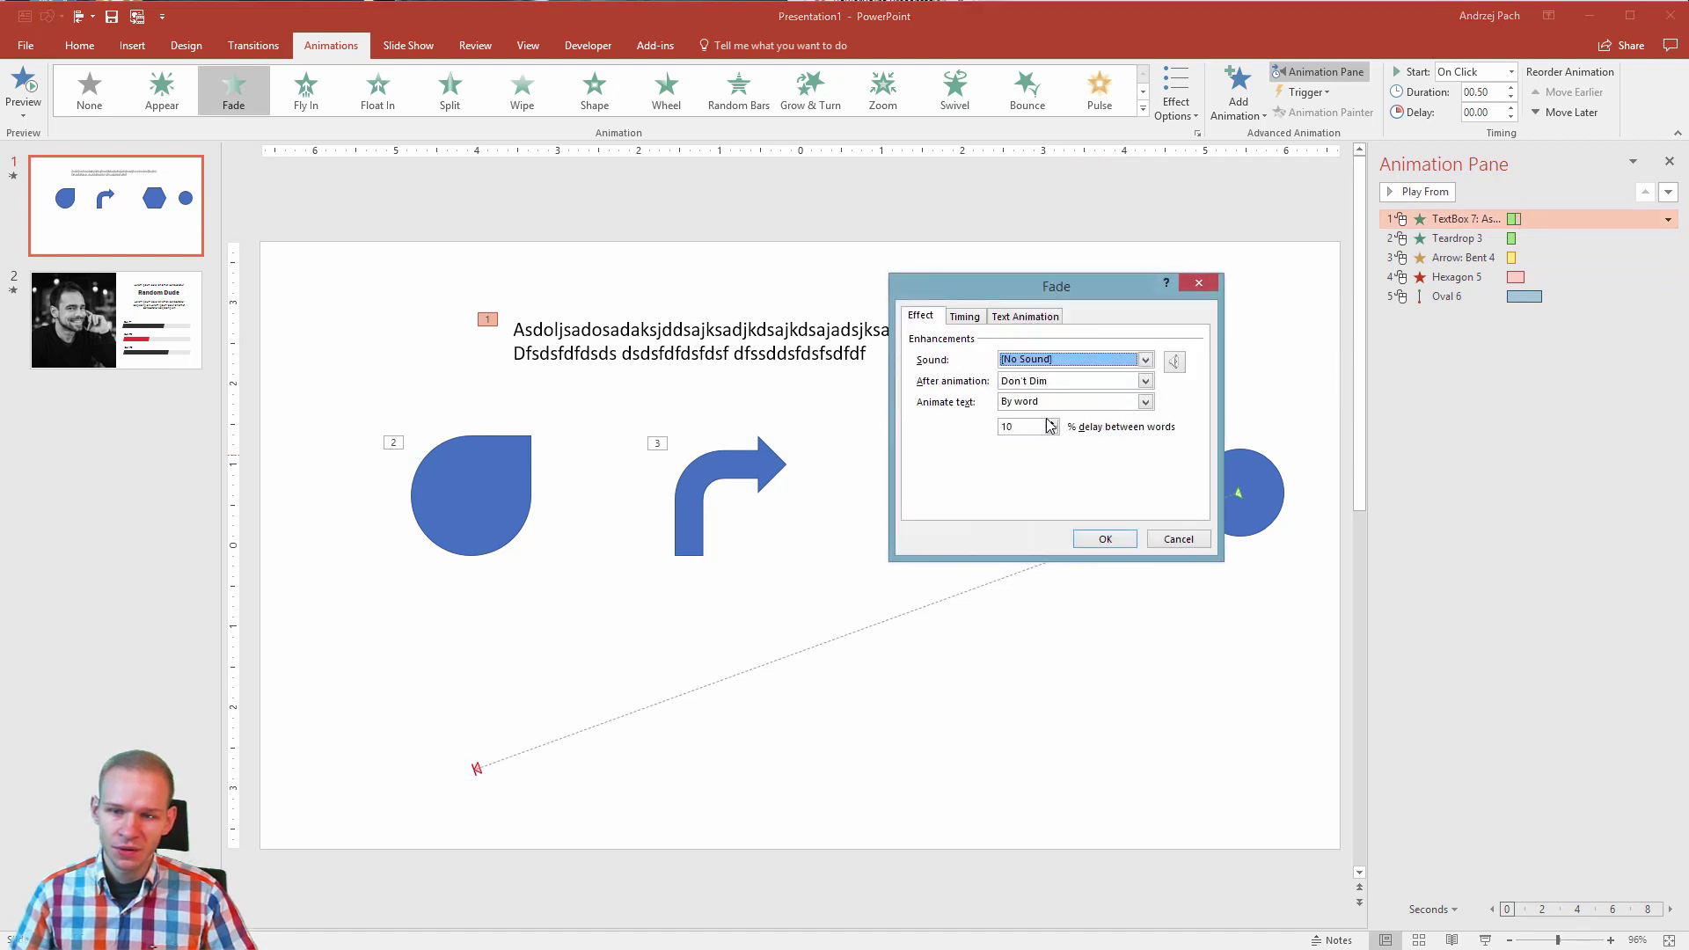
click(1052, 421)
click(1052, 421)
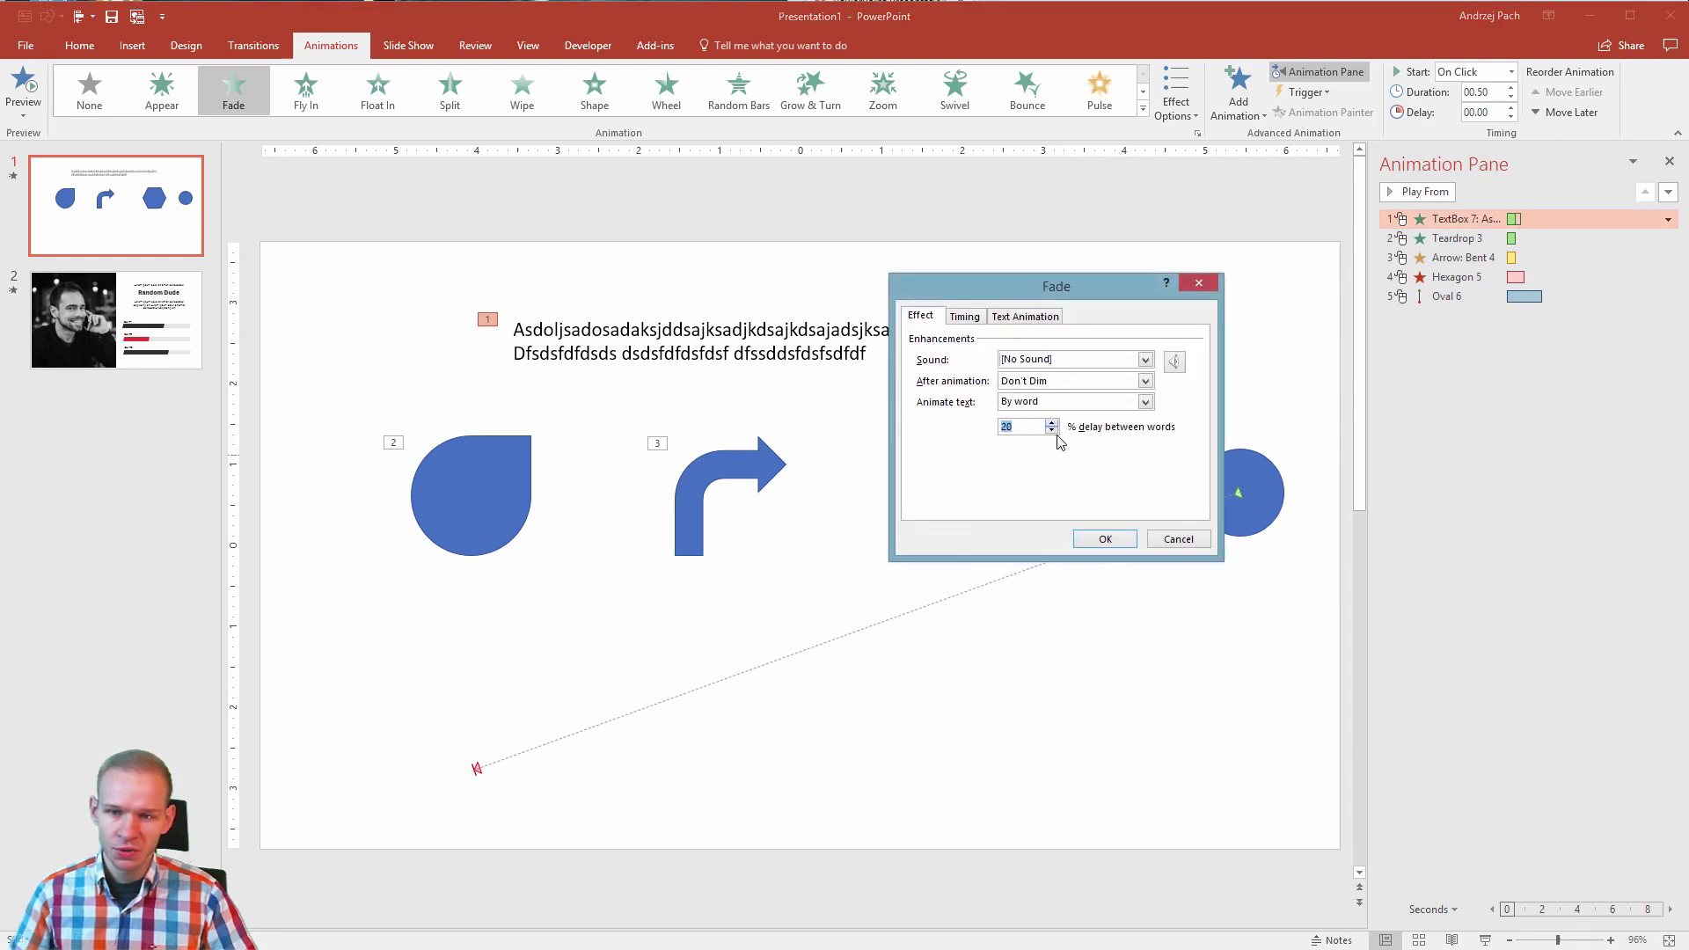
click(1108, 539)
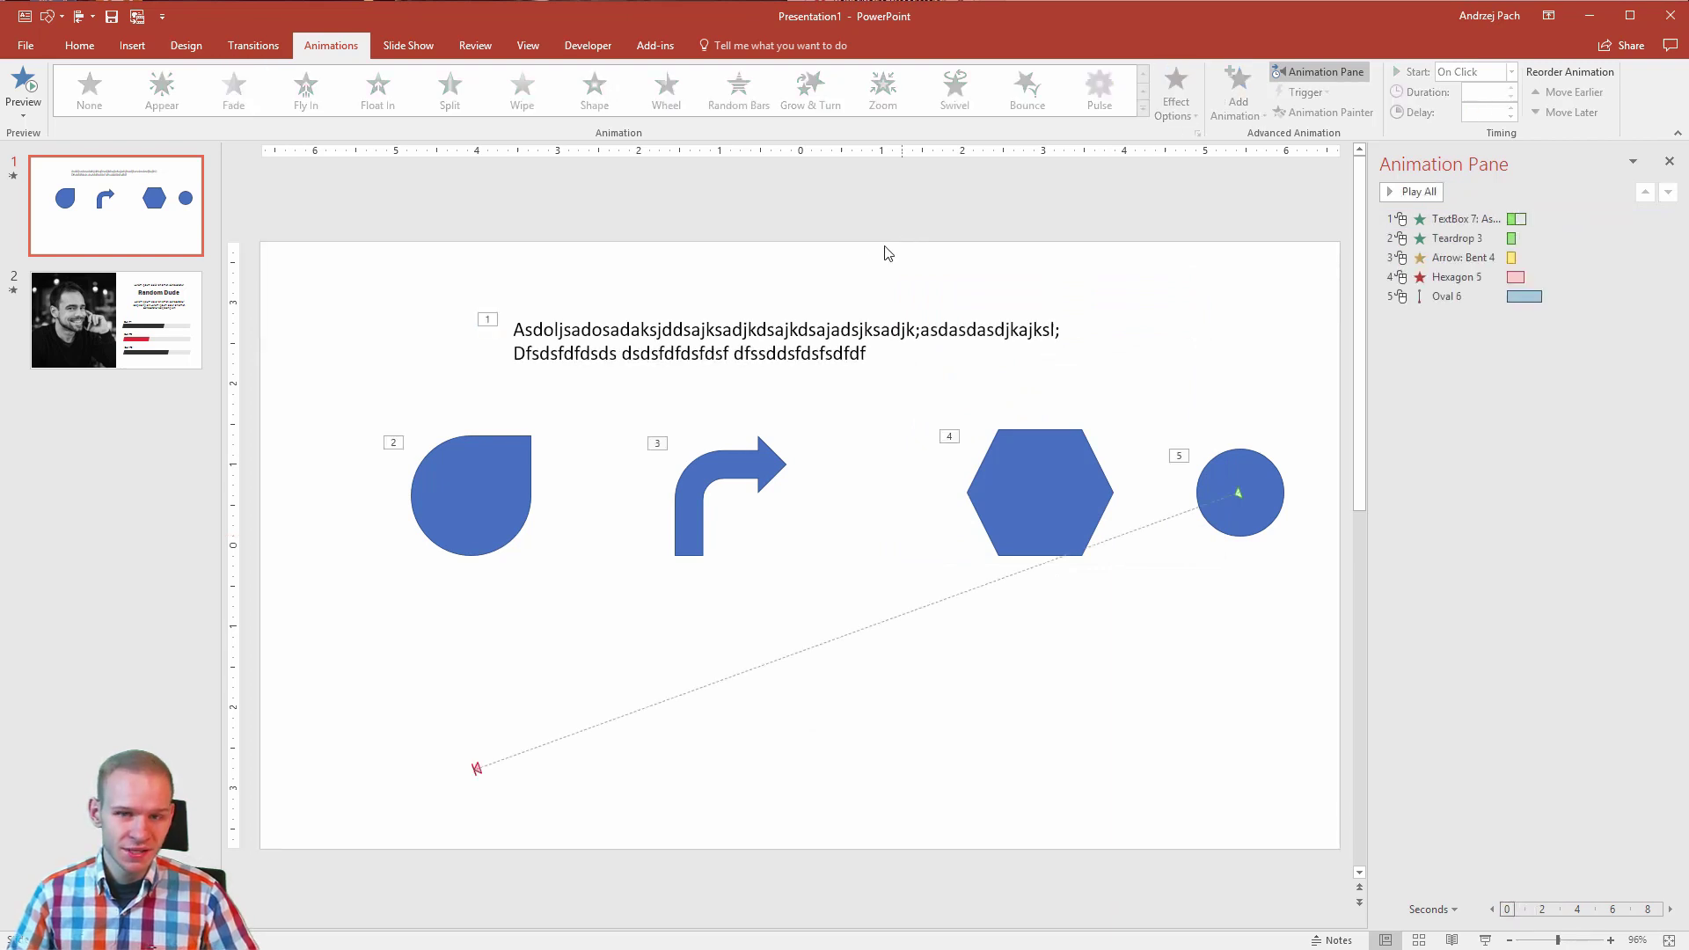
Switch the two-line text box's entrance effect from Fade to Wipe
click(824, 317)
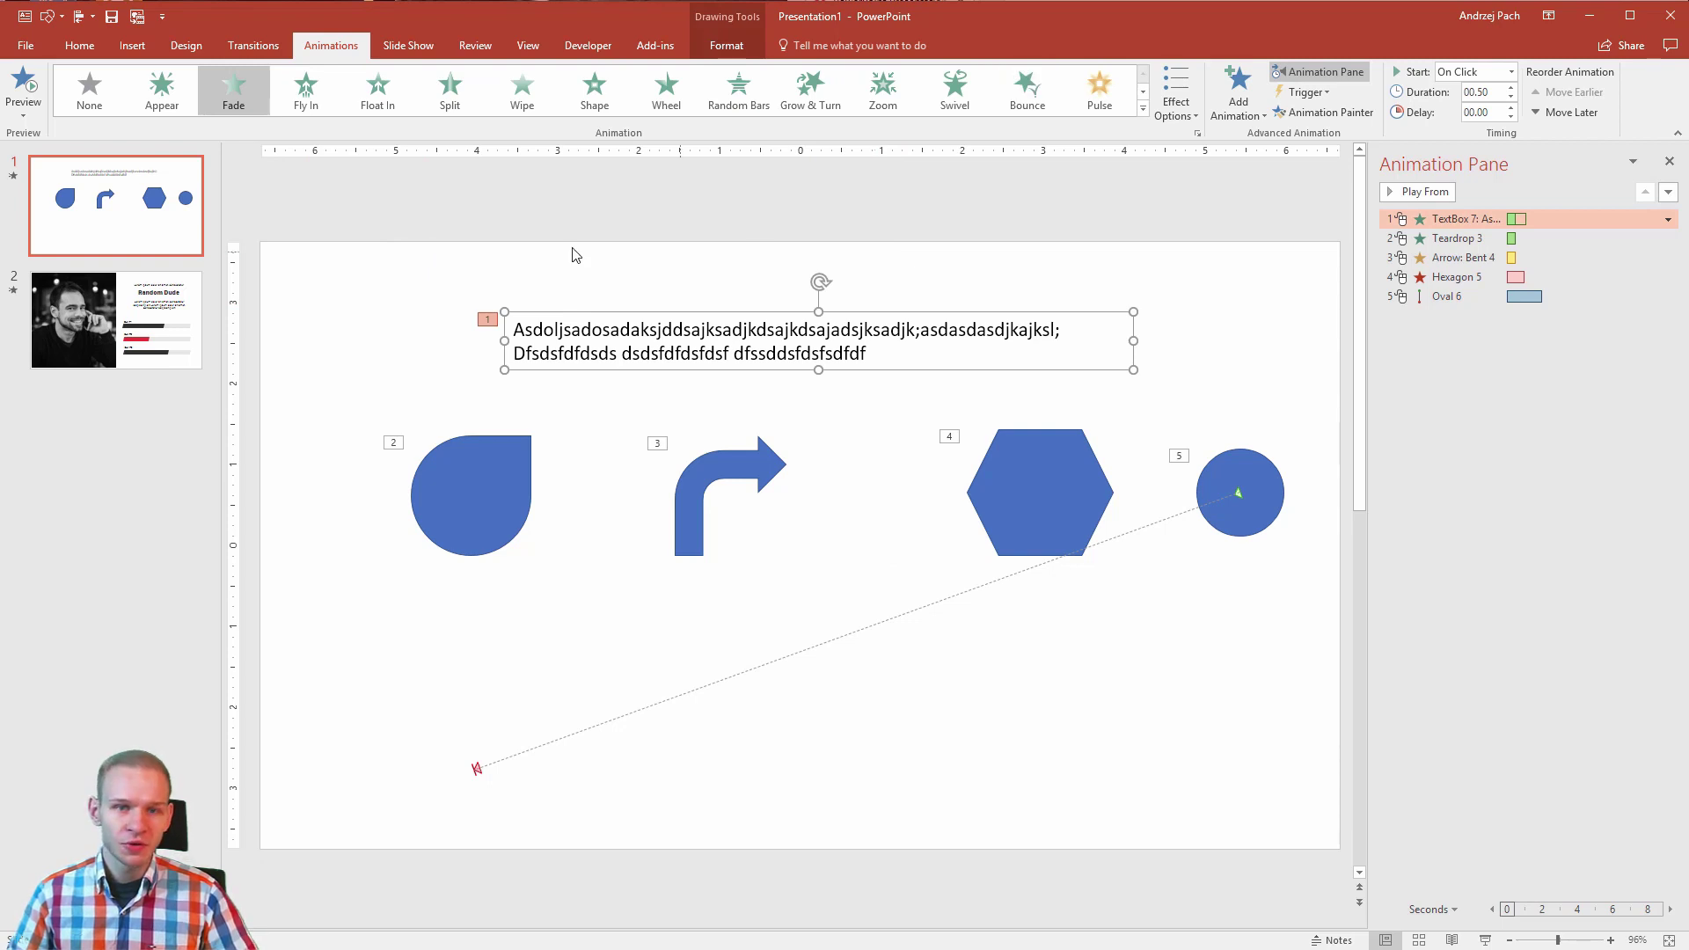
click(523, 90)
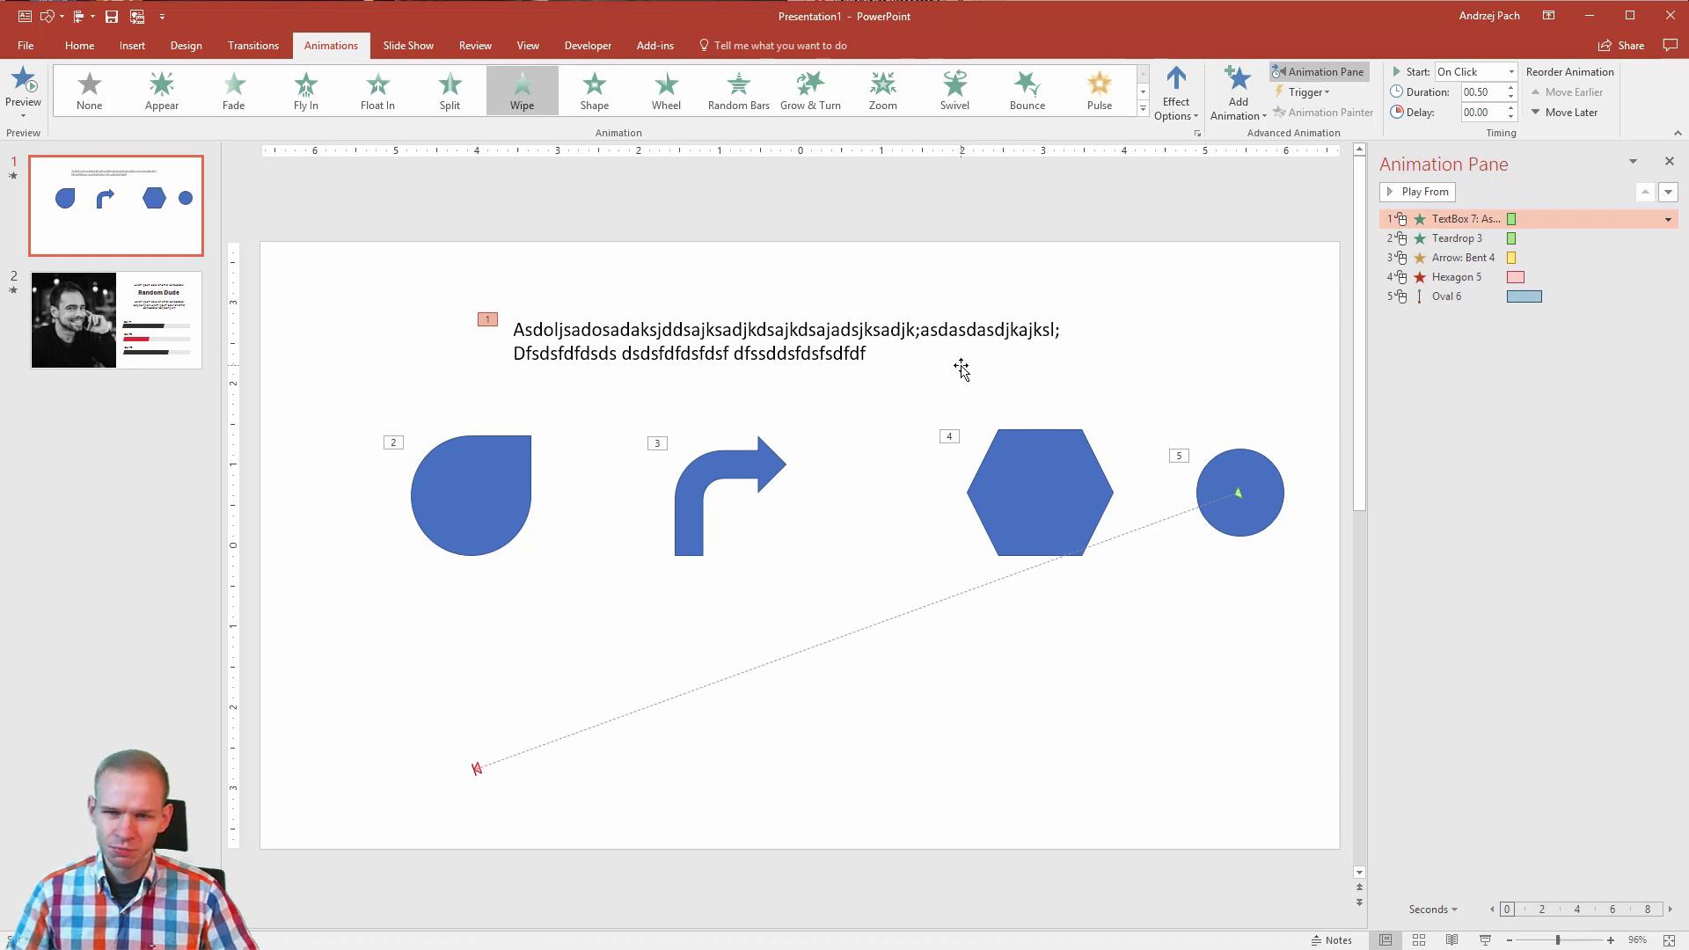
Set the Wipe to animate text By letter with a 10% letter delay, then preview it
double_click(1513, 220)
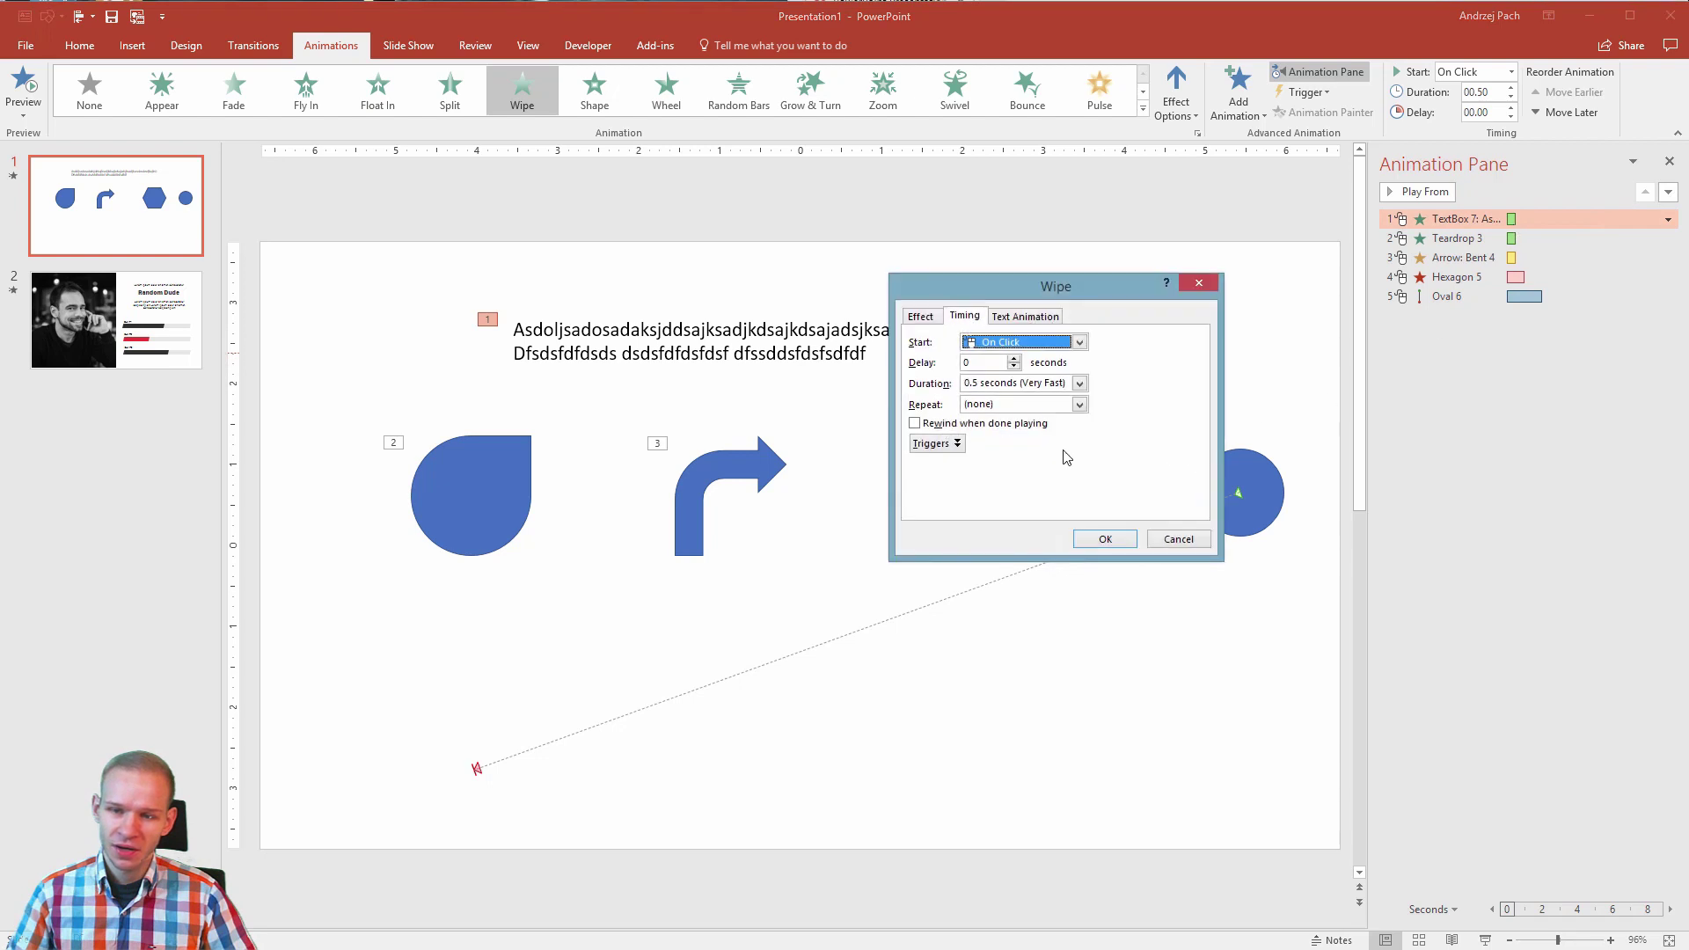
click(922, 318)
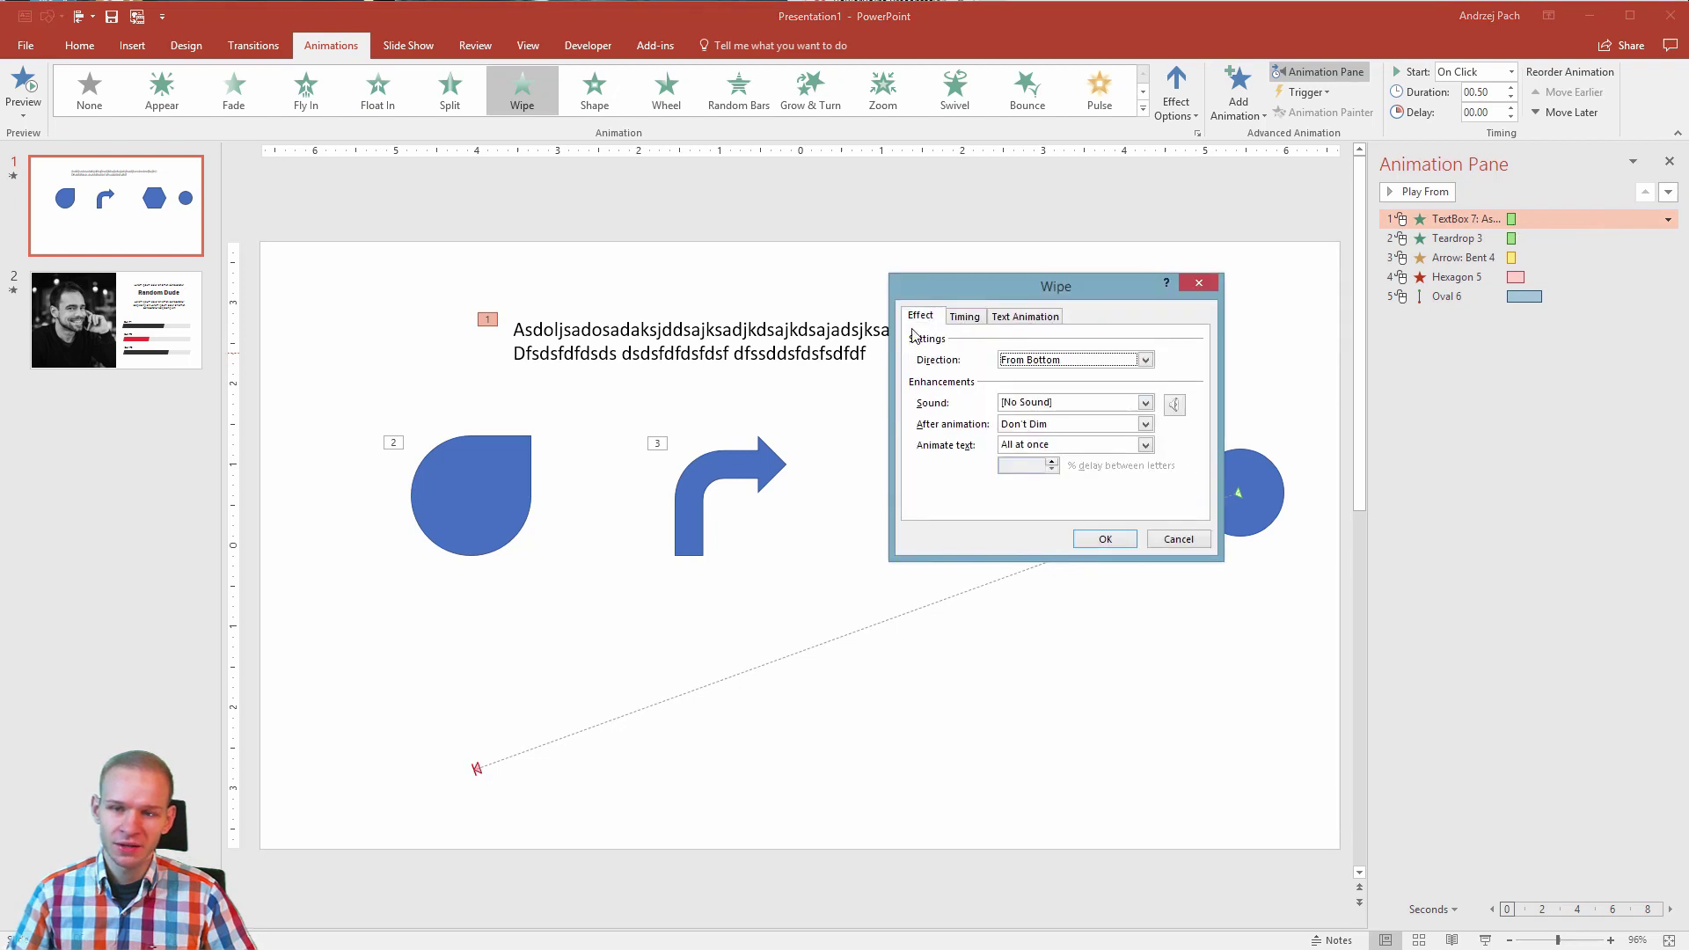
click(1043, 446)
click(1050, 483)
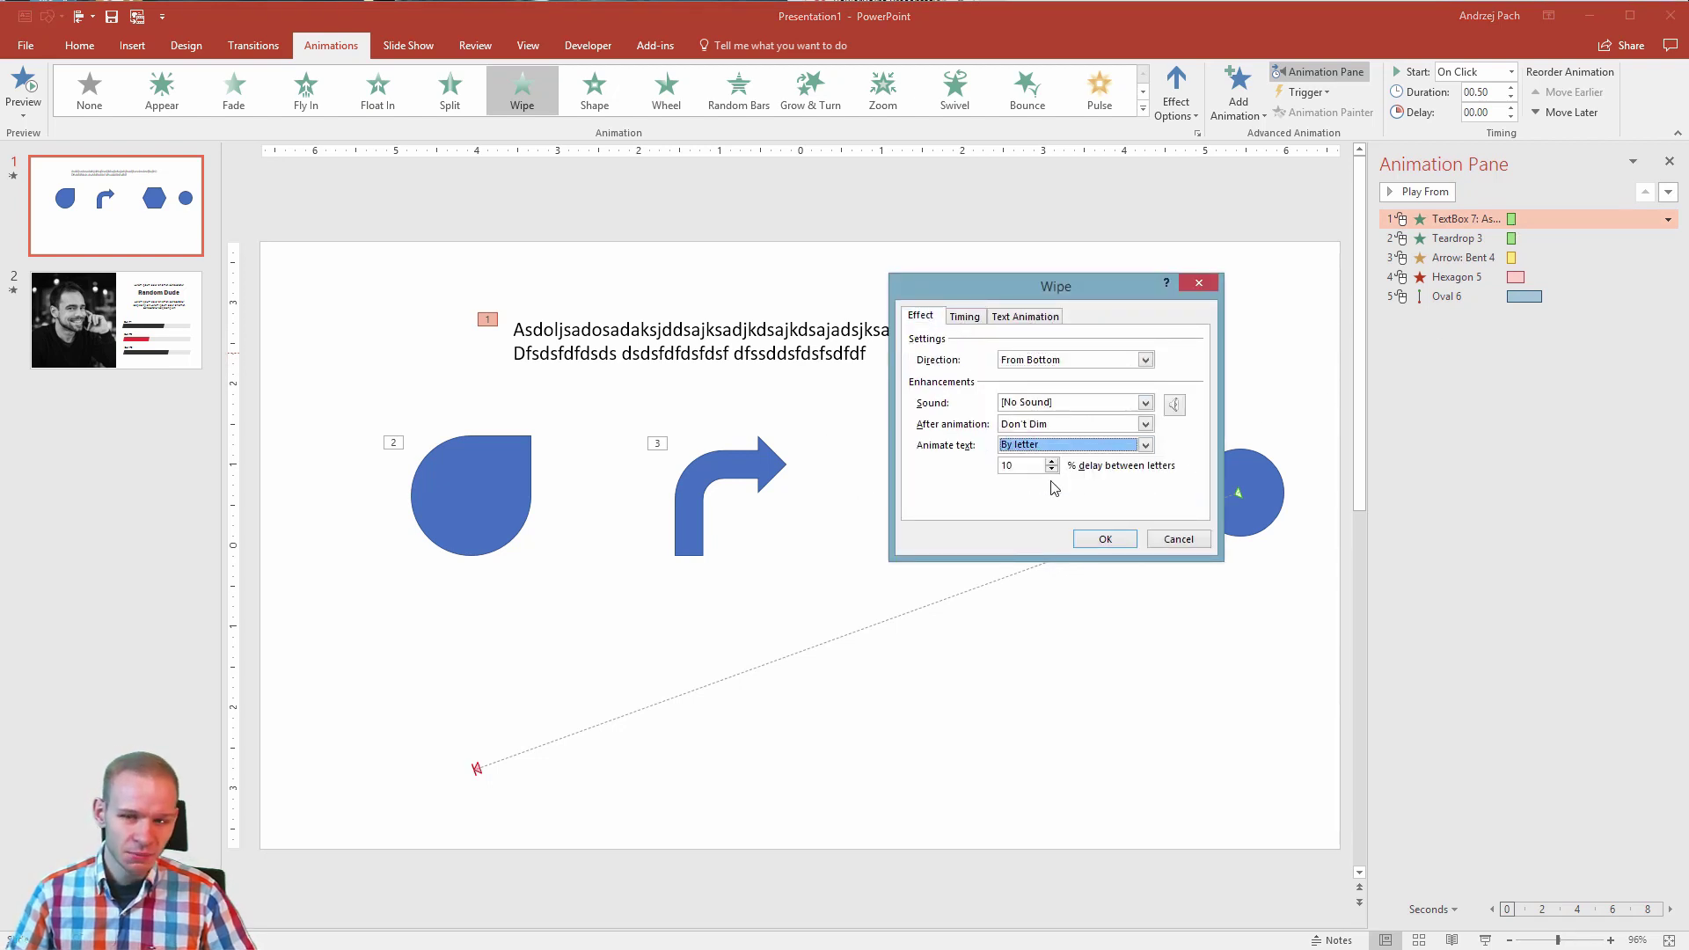
click(1105, 540)
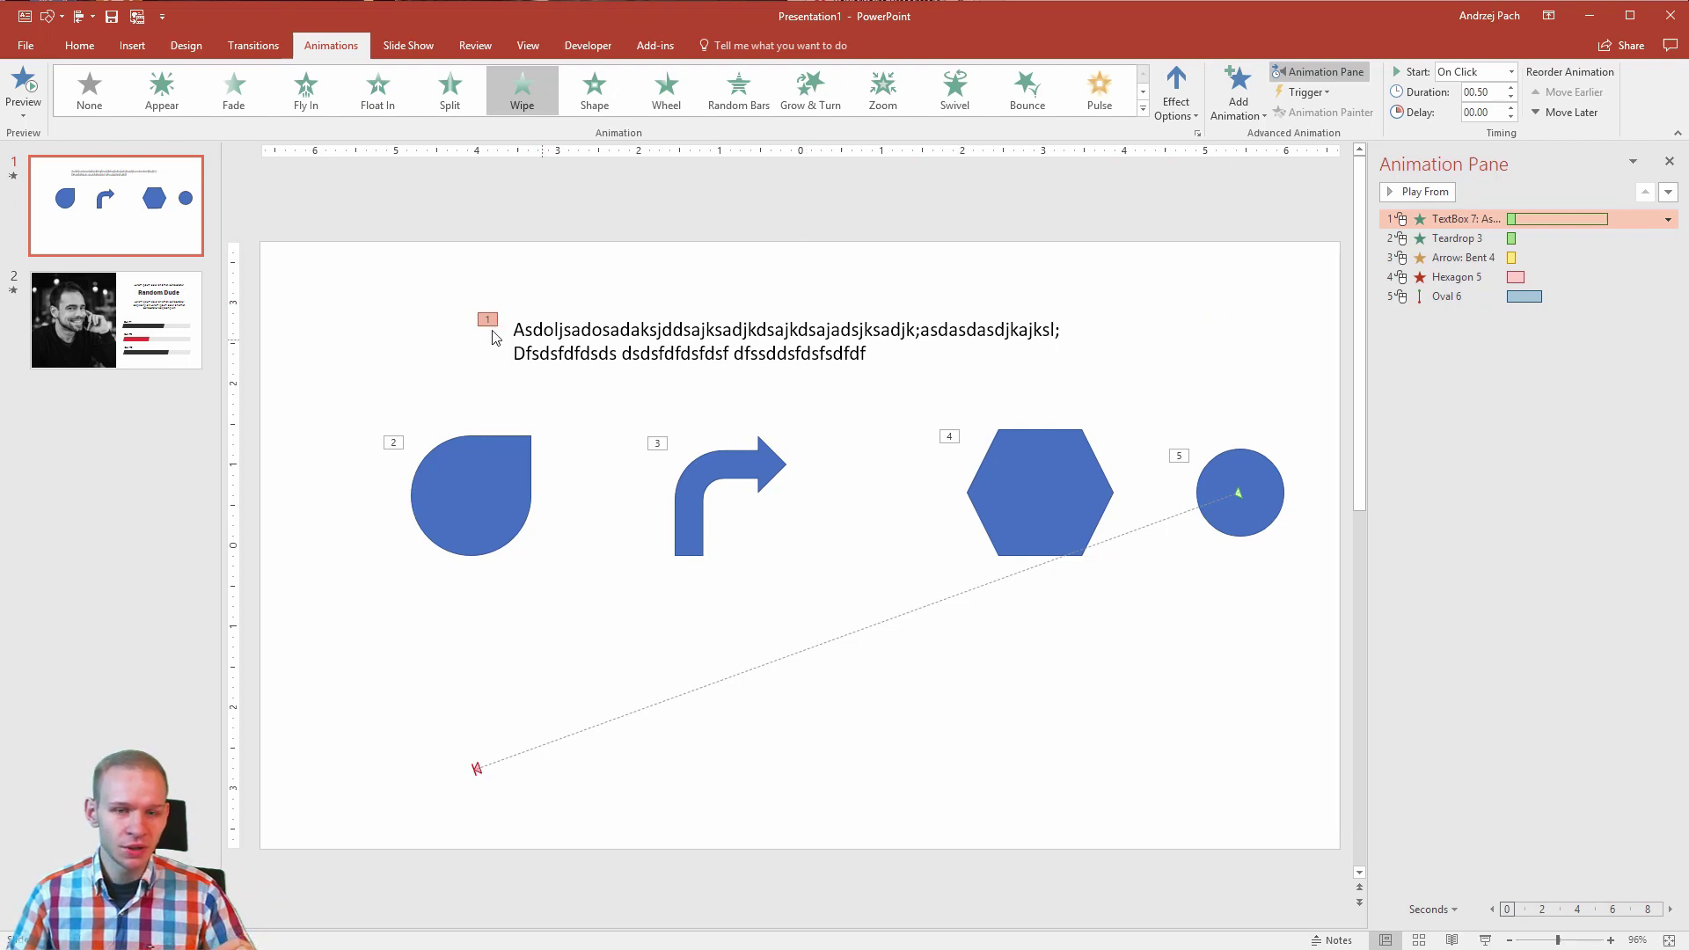
Drag a marquee around the two-line text box to select it again
drag(349, 259, 1199, 436)
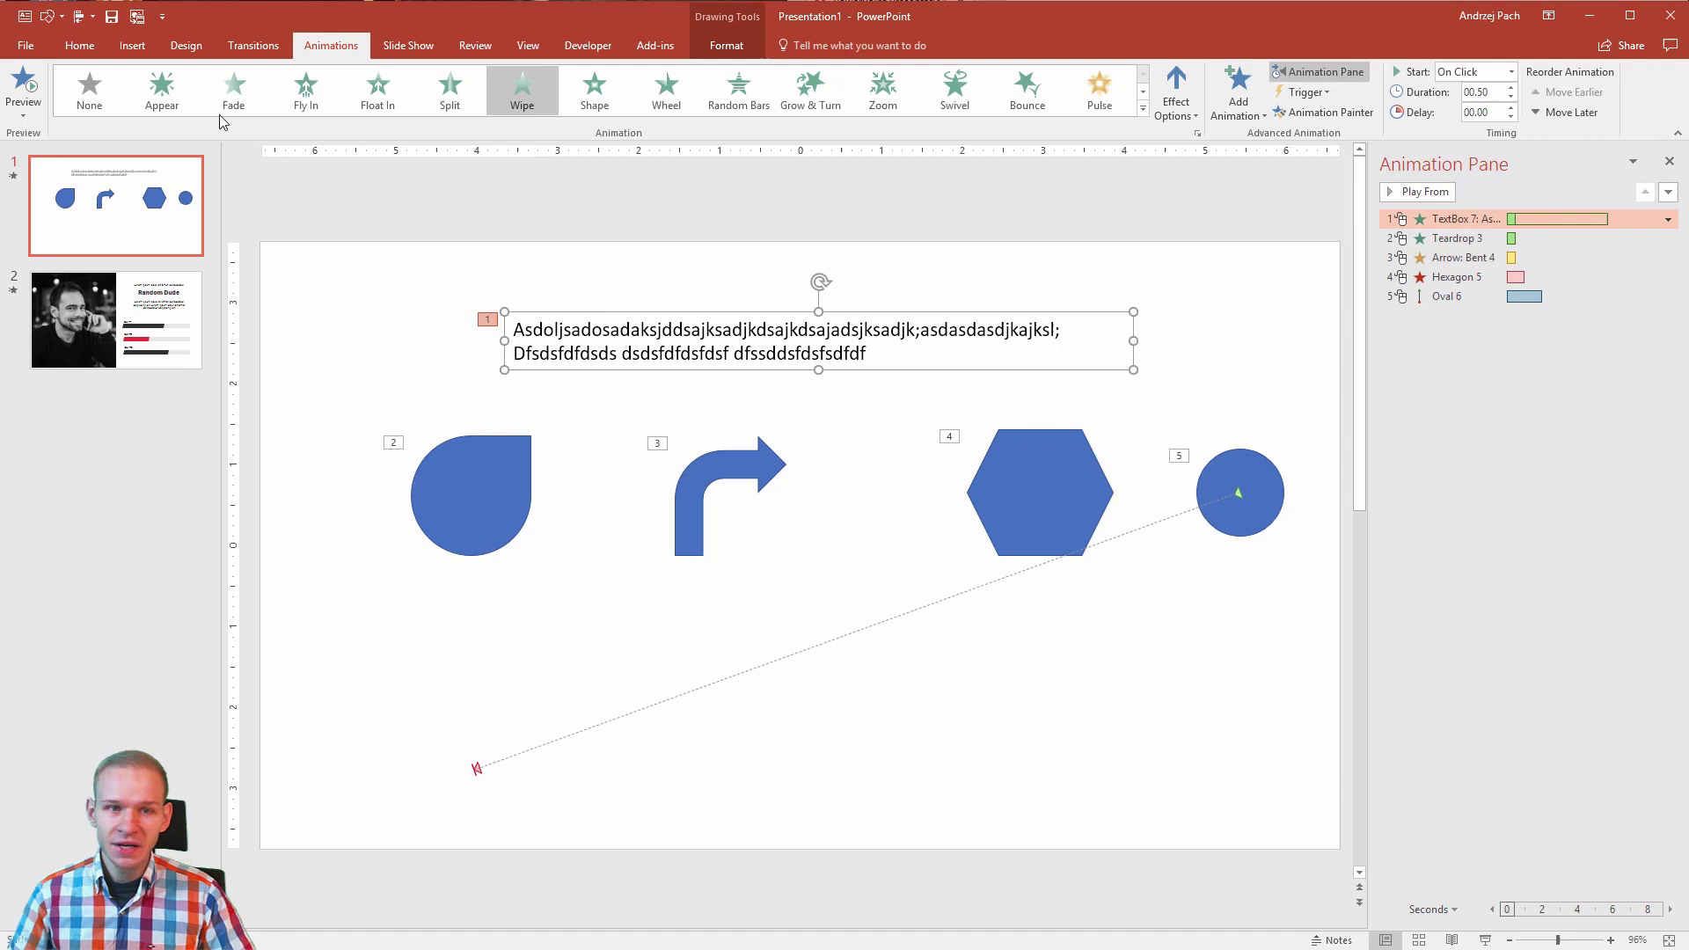